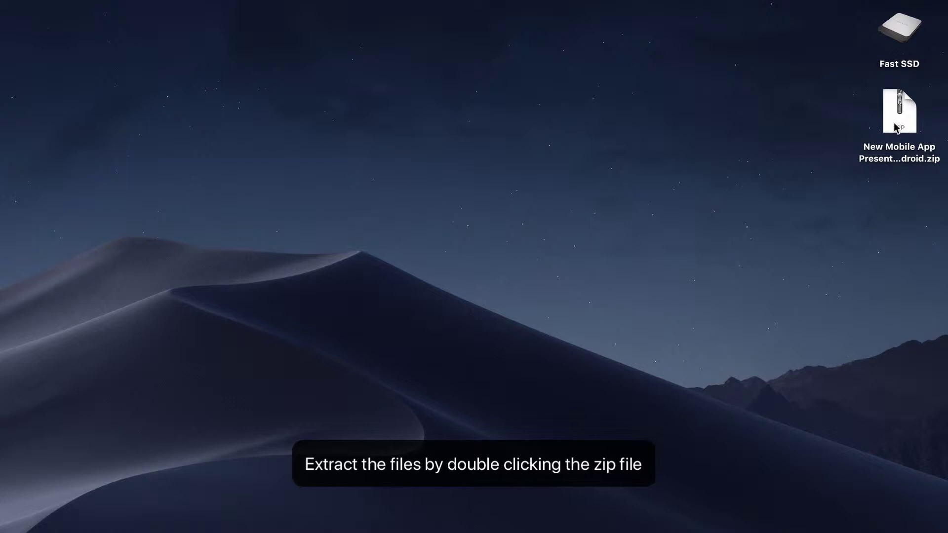
Unzip the New Mobile App Presentation pack and copy its inner template folder.
double_click(896, 127)
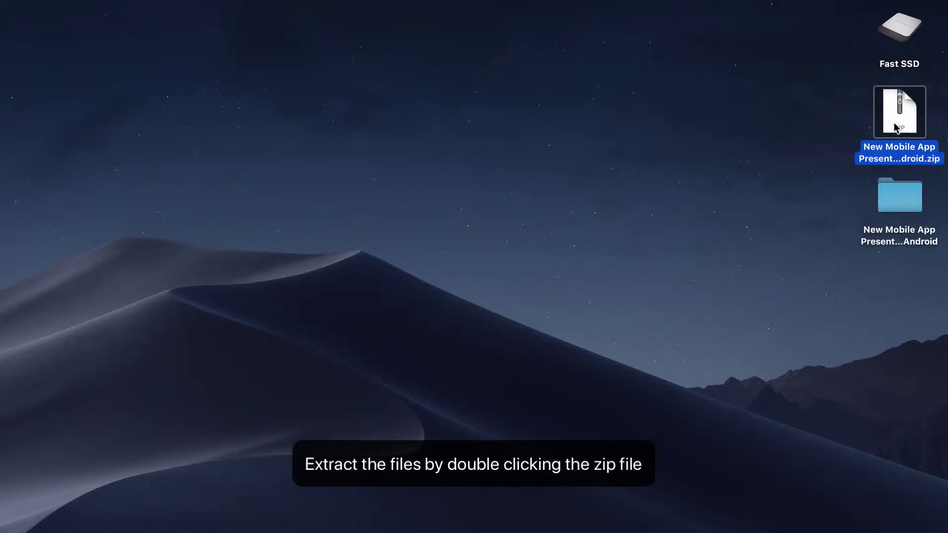
double_click(898, 202)
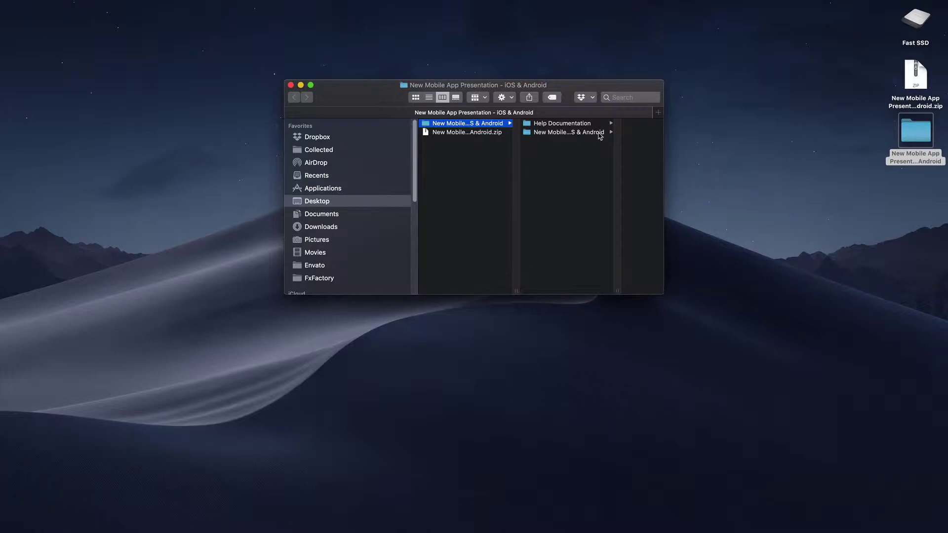
click(599, 133)
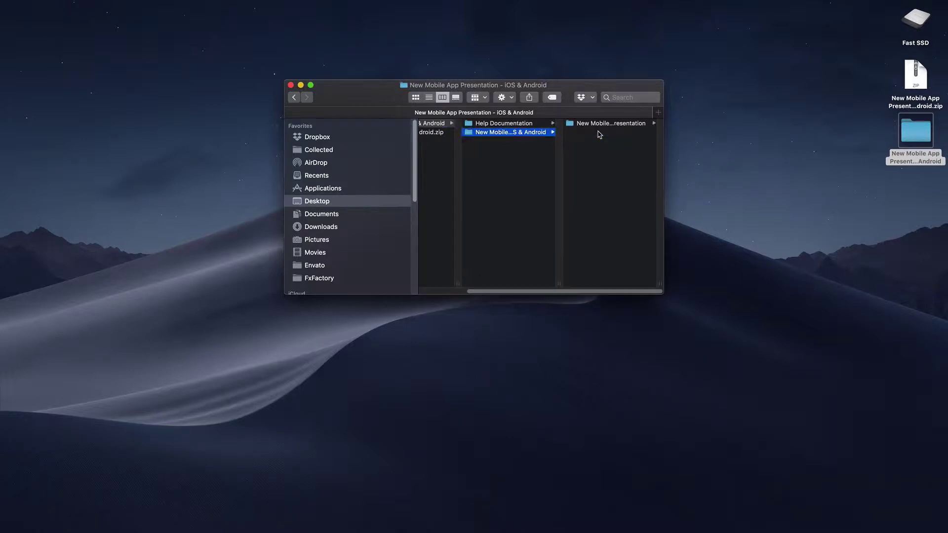
right_click(533, 134)
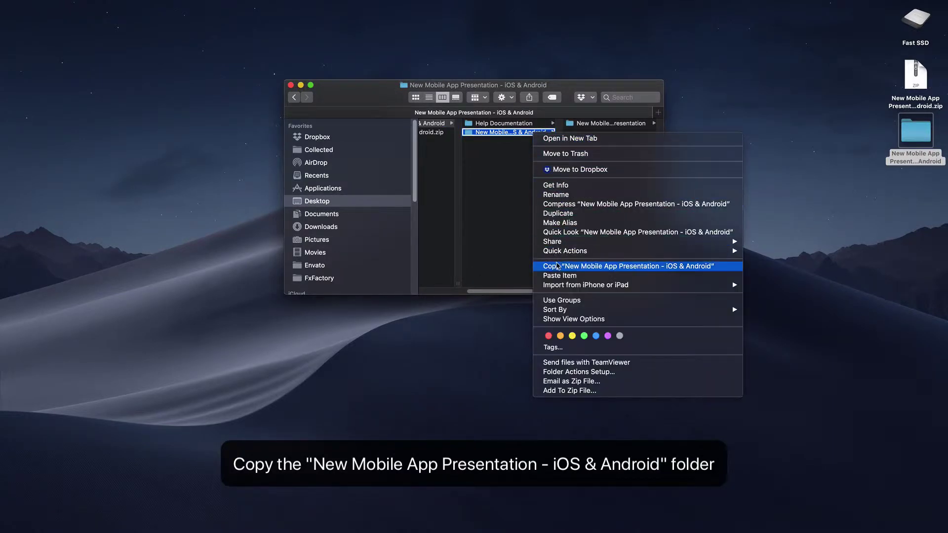
click(580, 267)
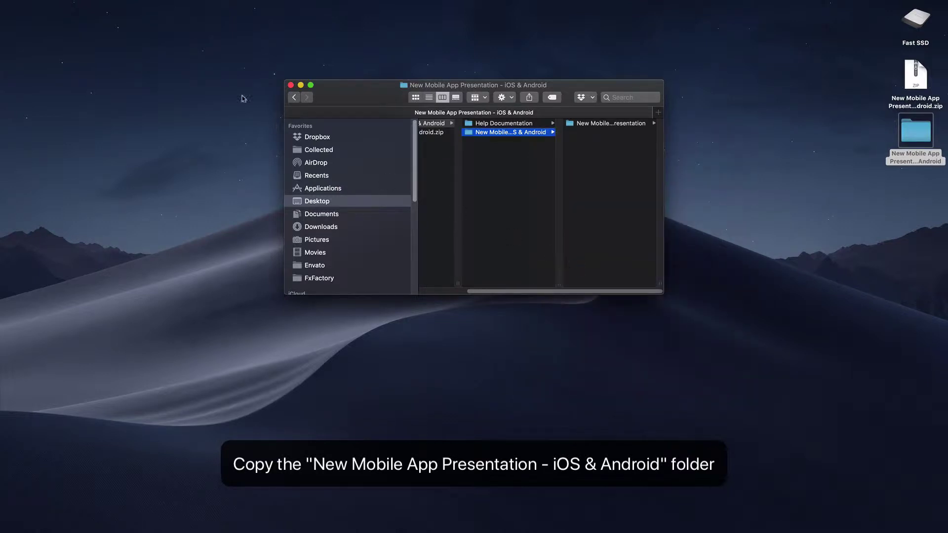
Paste the template folder into Movies/Motion Templates/Titles and launch Final Cut Pro X.
click(129, 7)
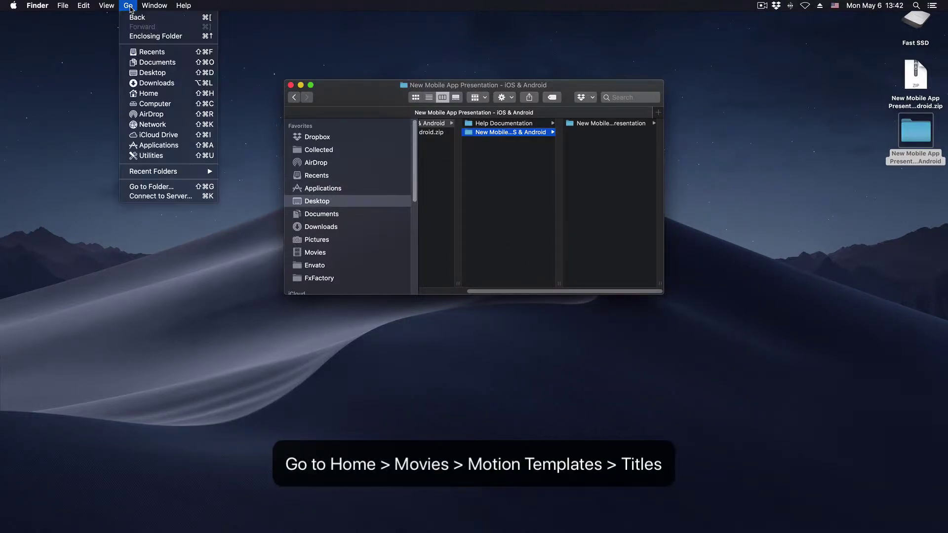
click(157, 94)
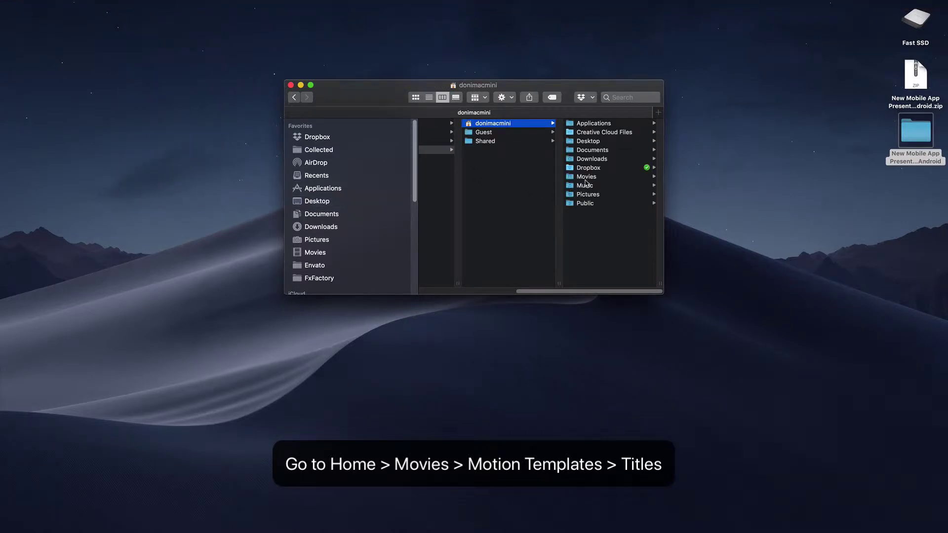
click(594, 178)
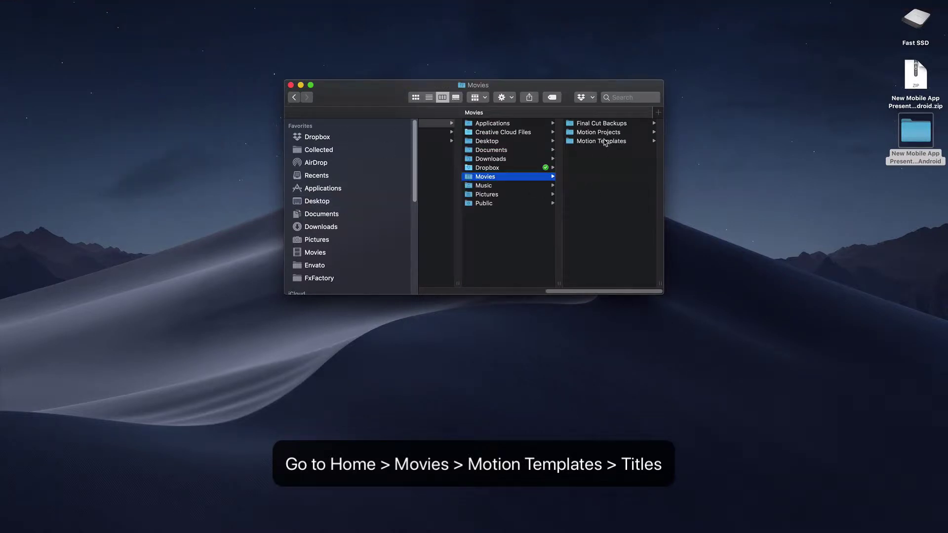
click(601, 142)
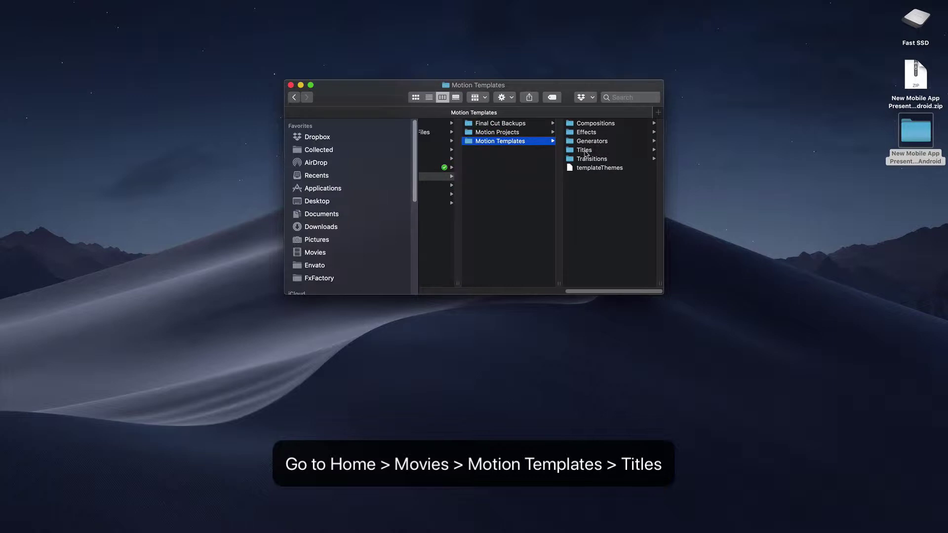
click(593, 151)
right_click(592, 150)
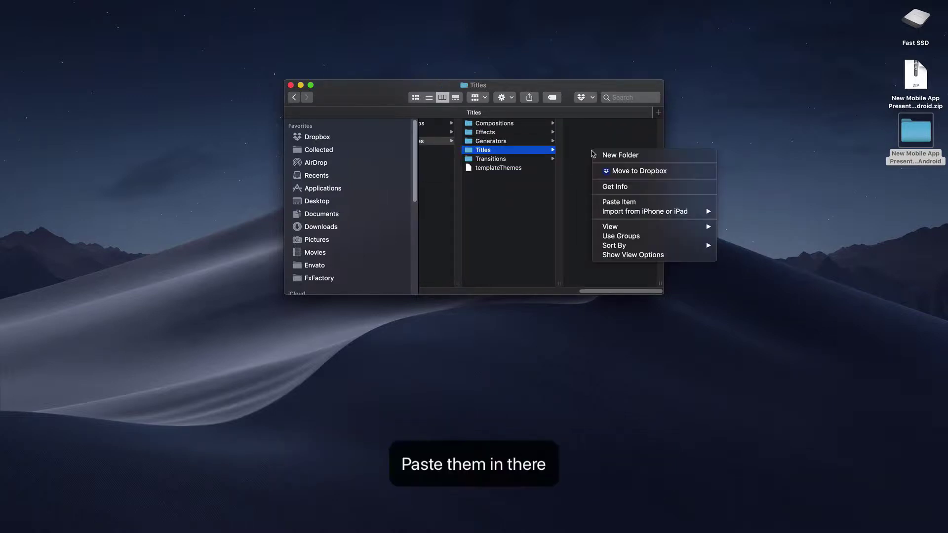
click(617, 202)
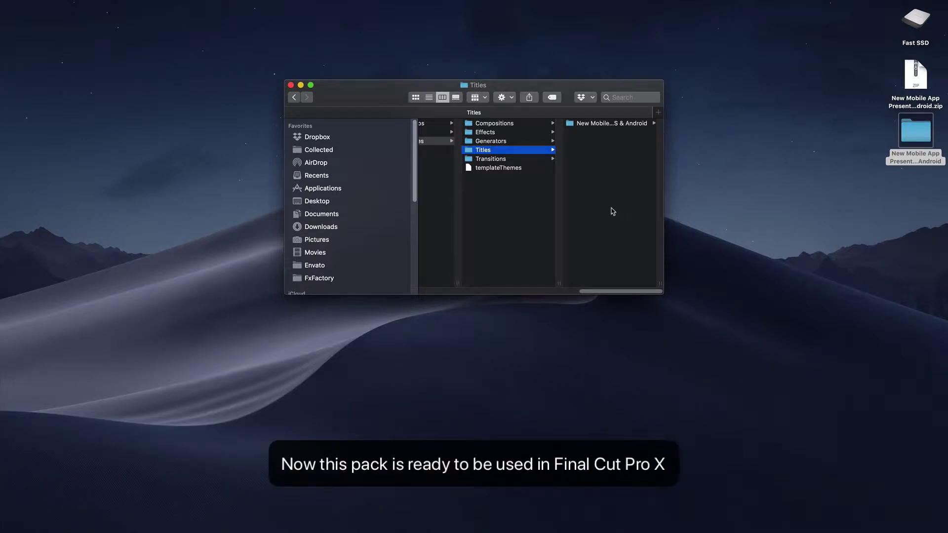
mouse_move(523, 532)
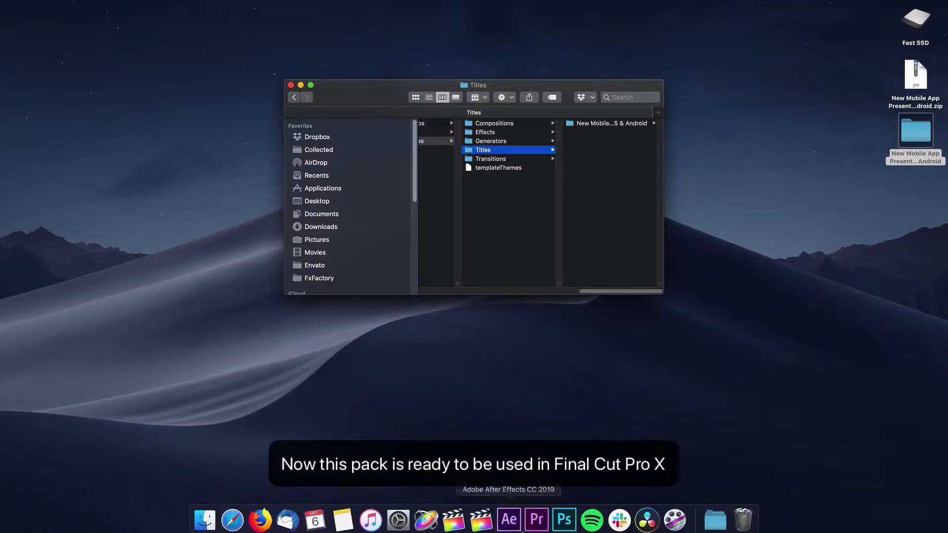
click(482, 517)
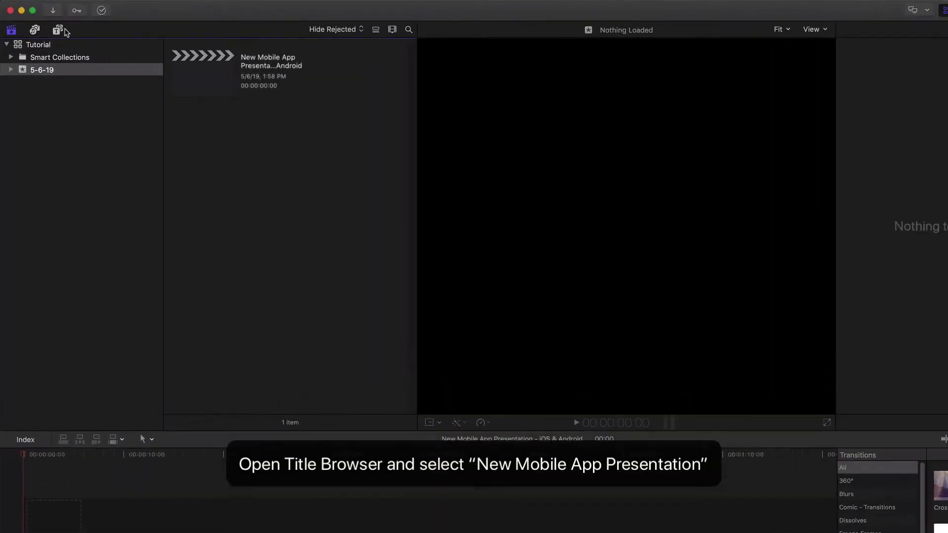
Drag the New Mobile App Presentation title from the Titles browser into the timeline.
click(52, 27)
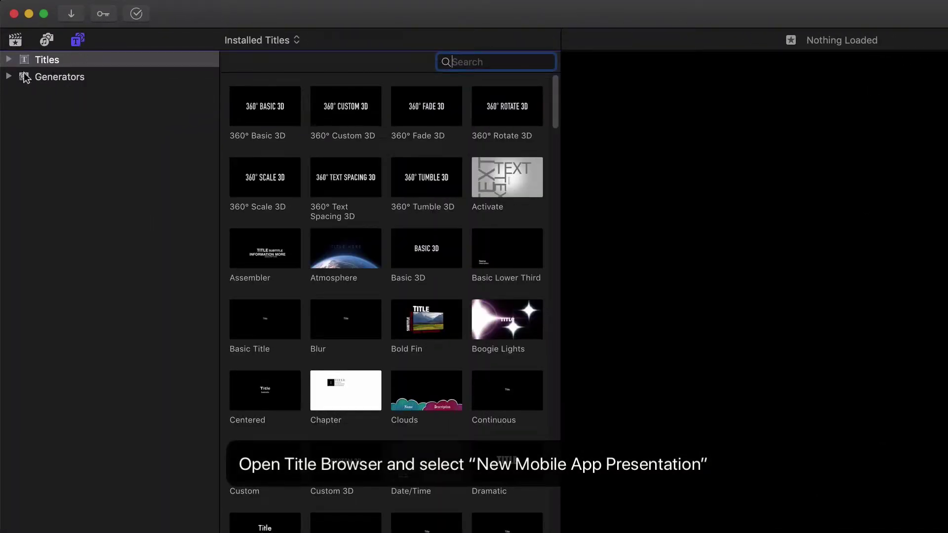
click(9, 60)
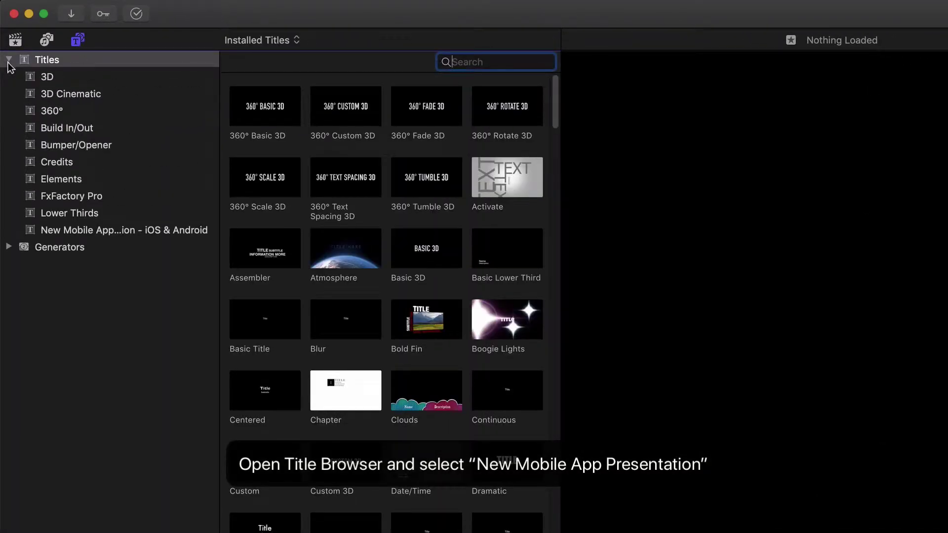
click(73, 230)
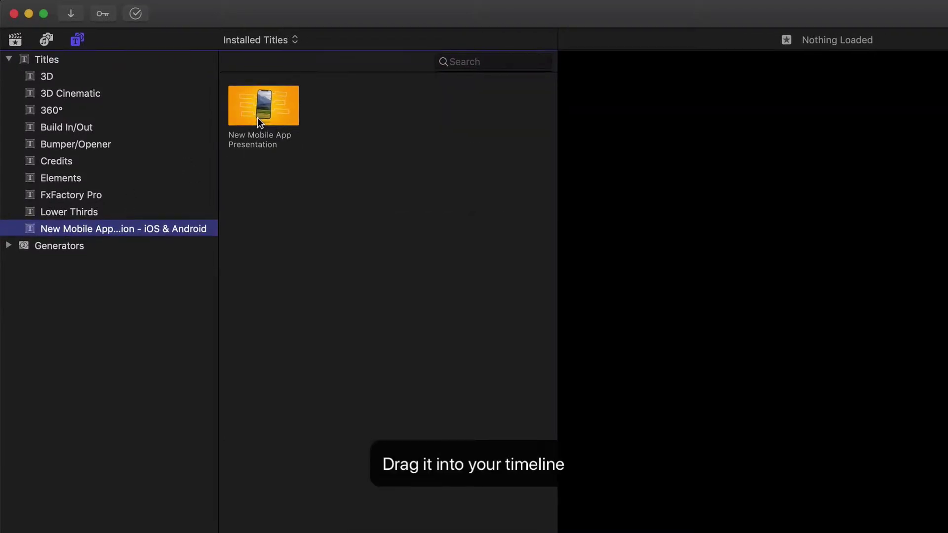
drag(257, 117, 245, 395)
drag(178, 287, 39, 514)
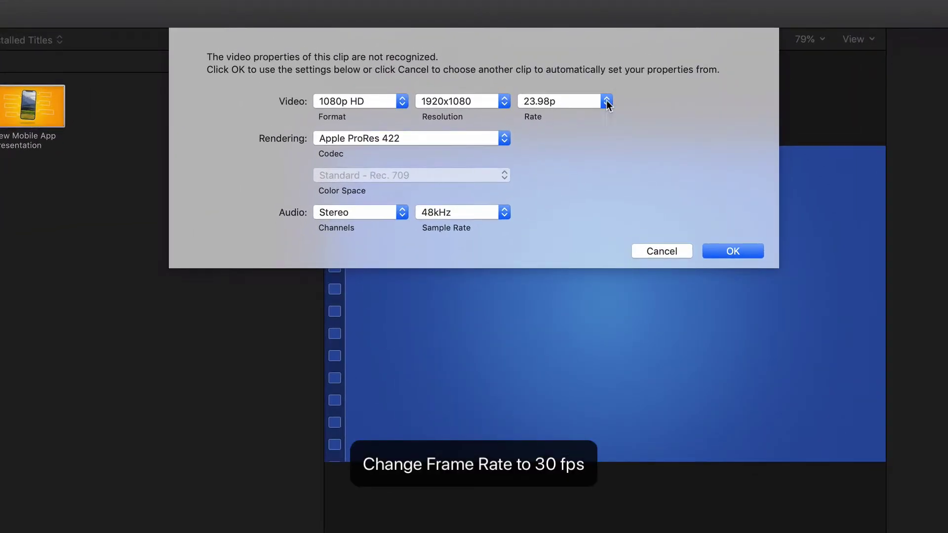
Set the new project's frame rate to 30p at 1080p HD and confirm.
click(529, 69)
click(573, 155)
click(733, 251)
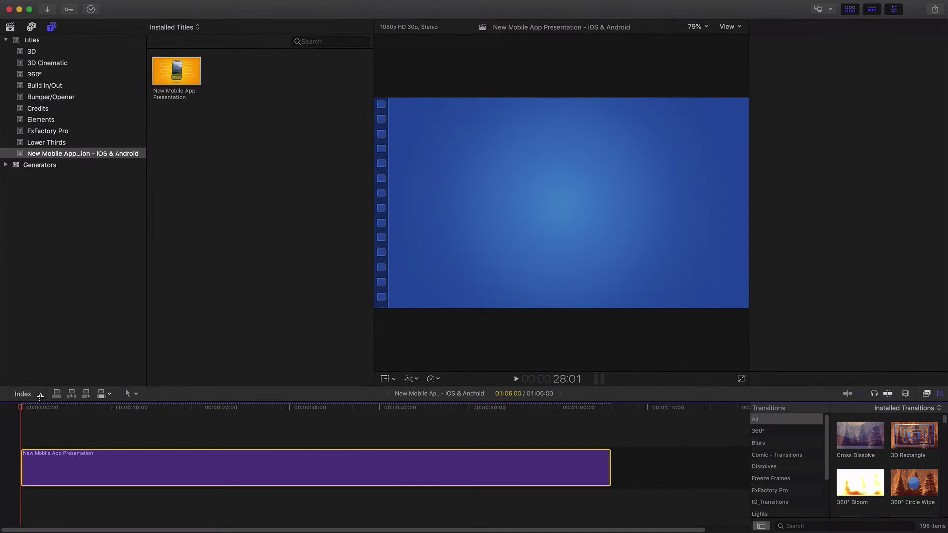
Scrub to the phone shot, try Galaxy S10 and Android models, then choose iPhone X.
drag(23, 412, 65, 412)
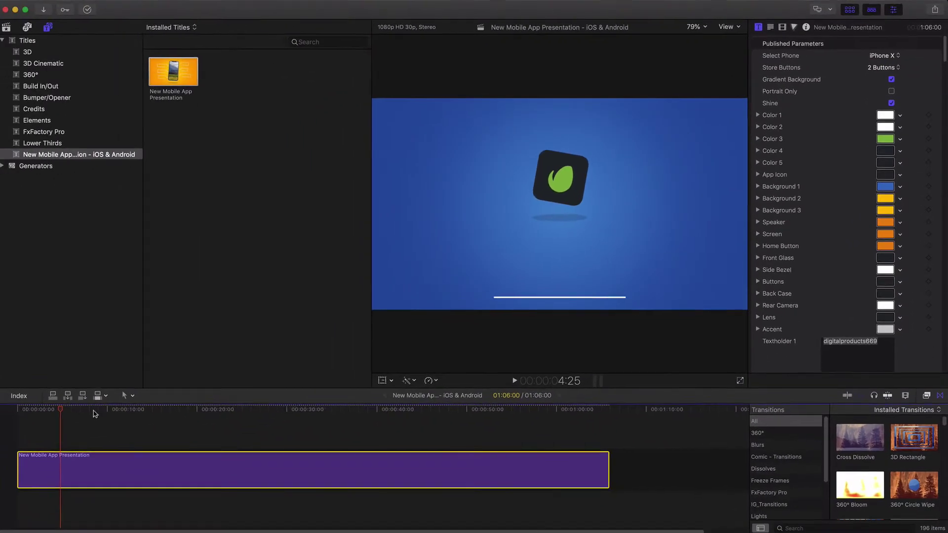
click(99, 413)
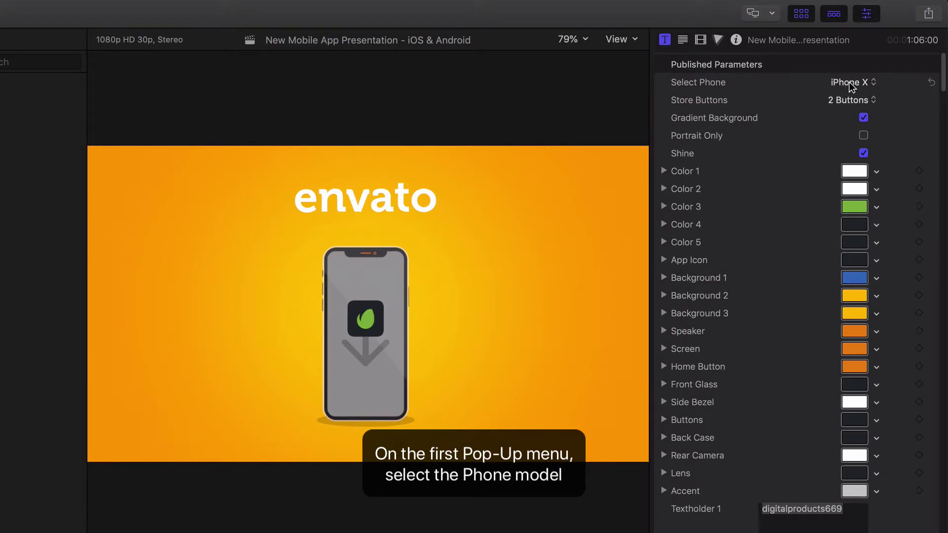
click(851, 87)
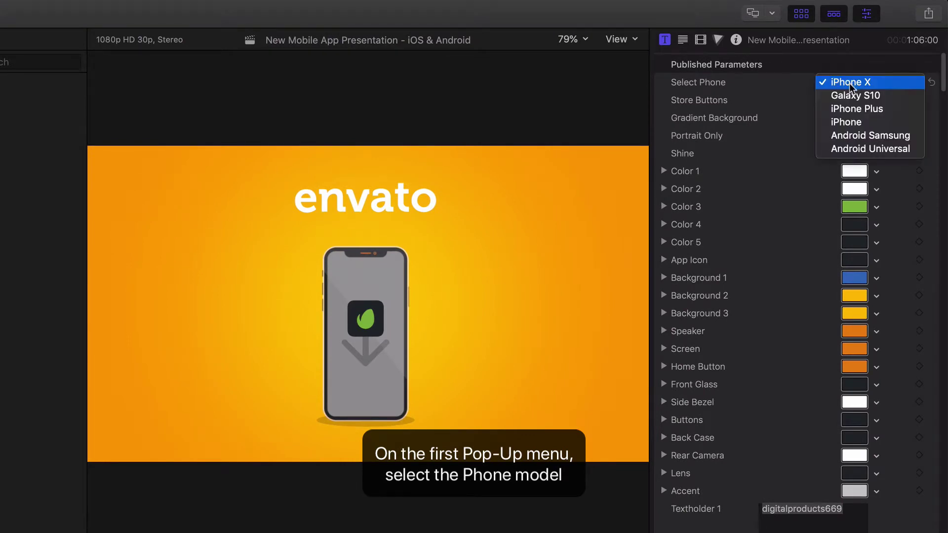
click(850, 95)
click(851, 84)
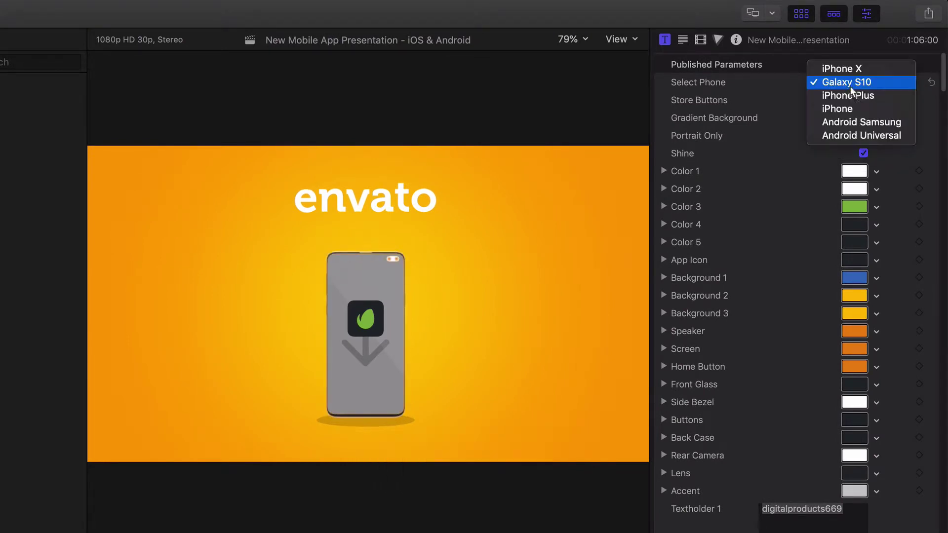
key(Escape)
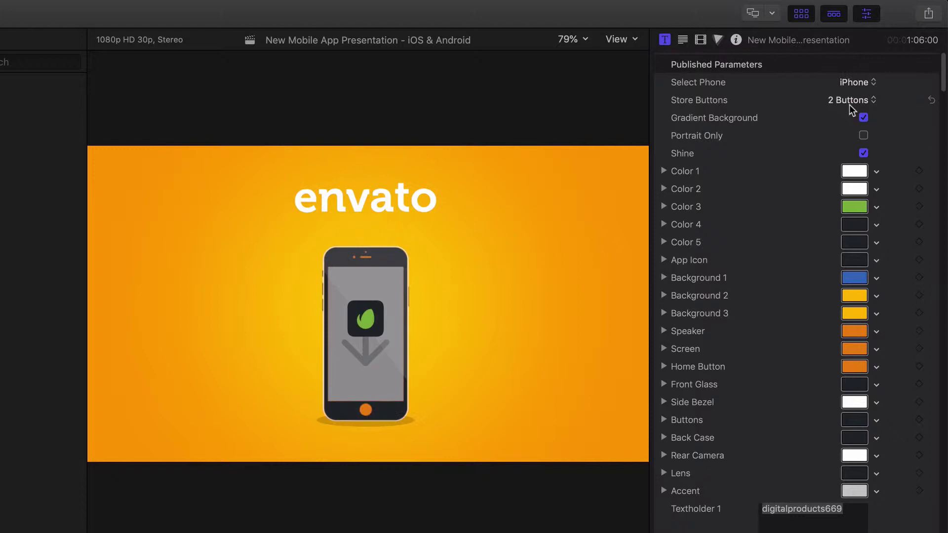
click(854, 83)
click(856, 99)
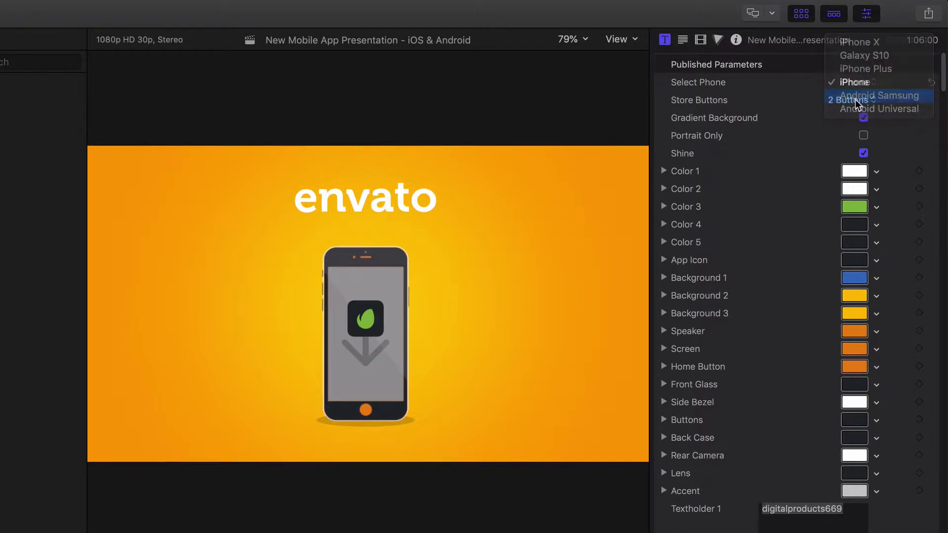
click(859, 85)
click(859, 97)
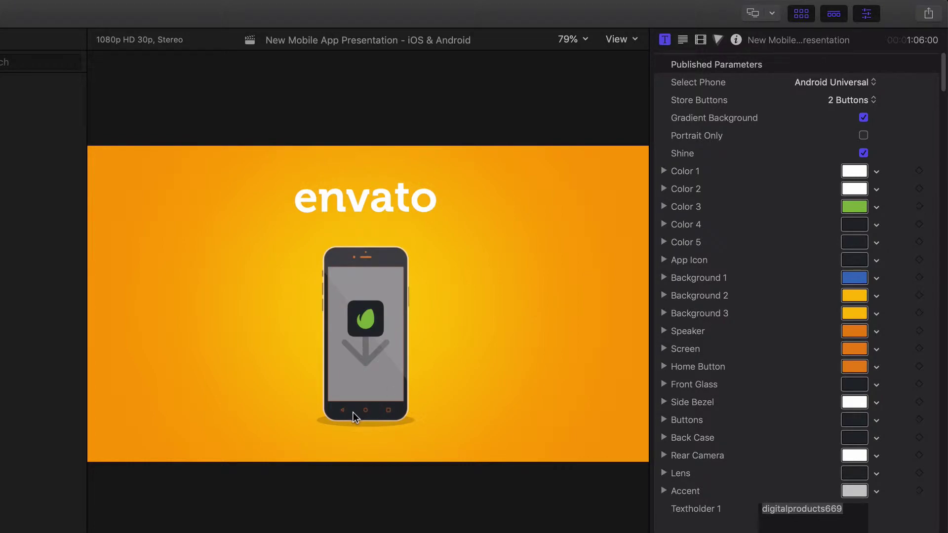
click(861, 86)
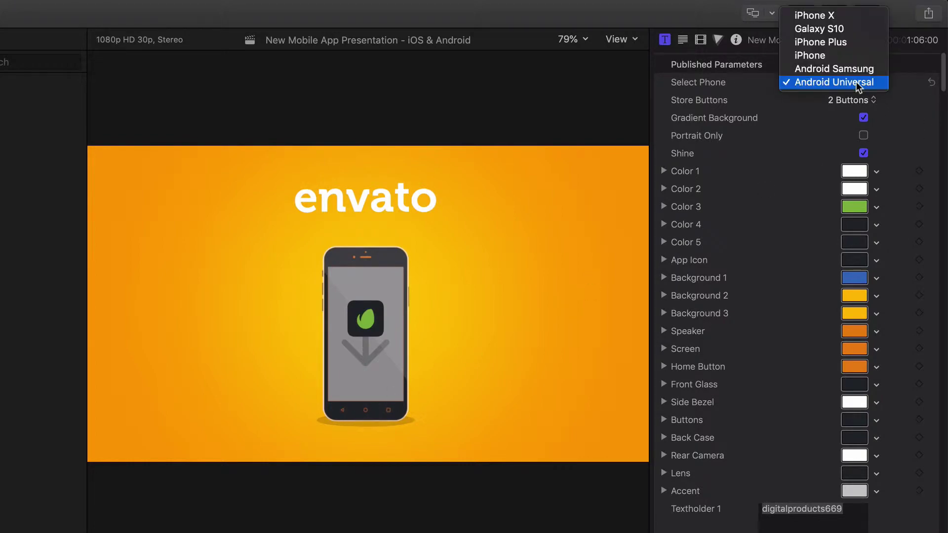
click(813, 15)
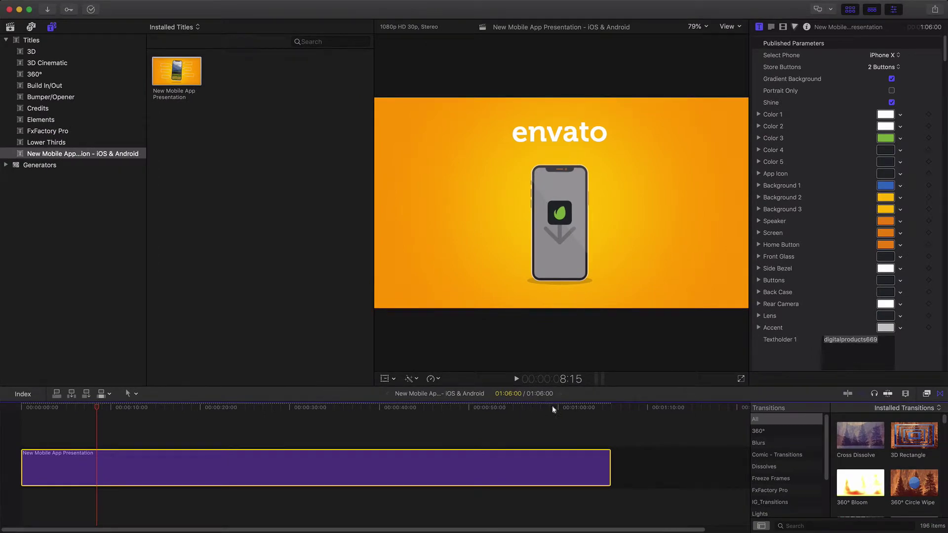
On the Envato end screen, set Store Buttons to 1 Button showing only the App Store badge.
click(553, 408)
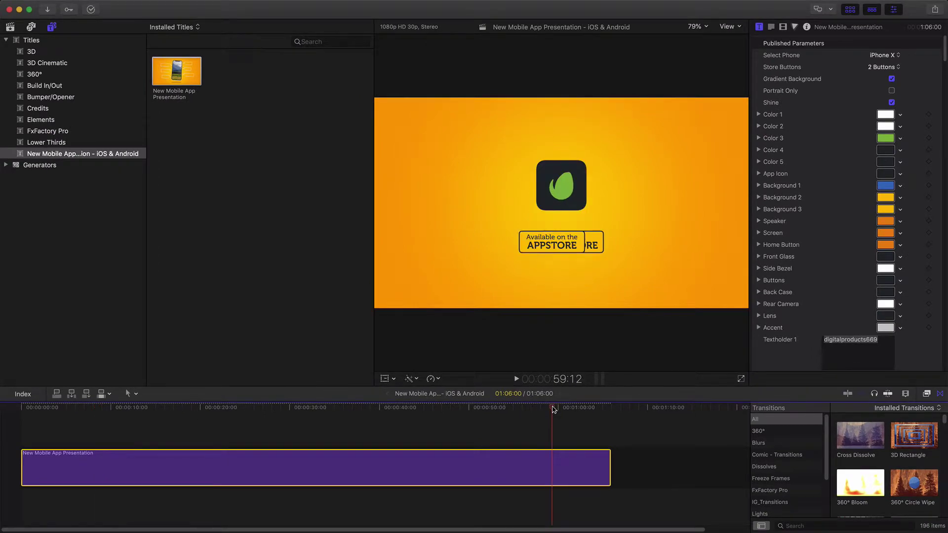
drag(568, 408, 573, 407)
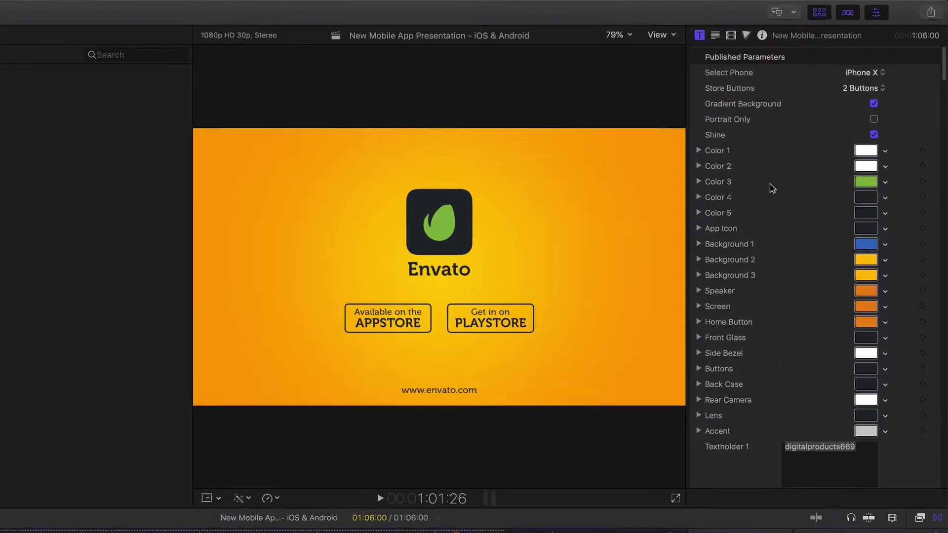
click(874, 104)
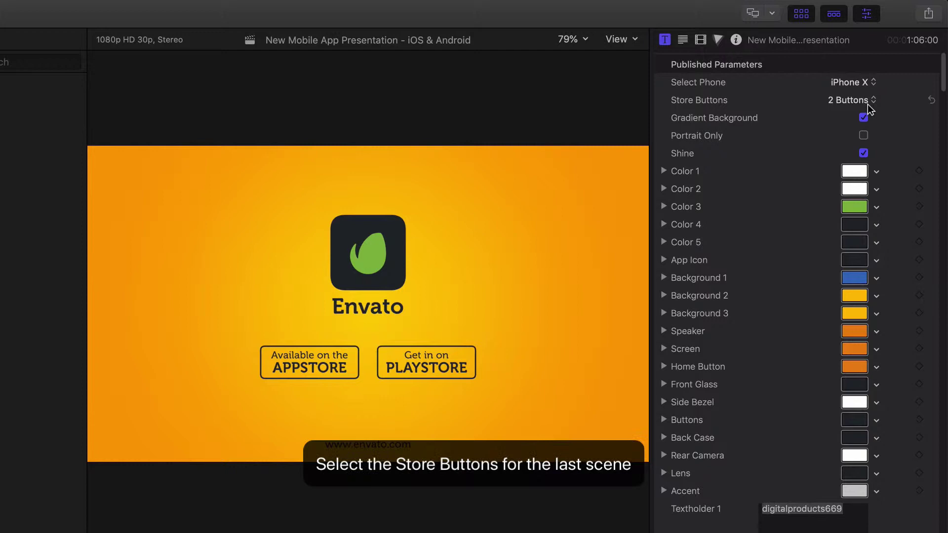
click(867, 100)
click(865, 86)
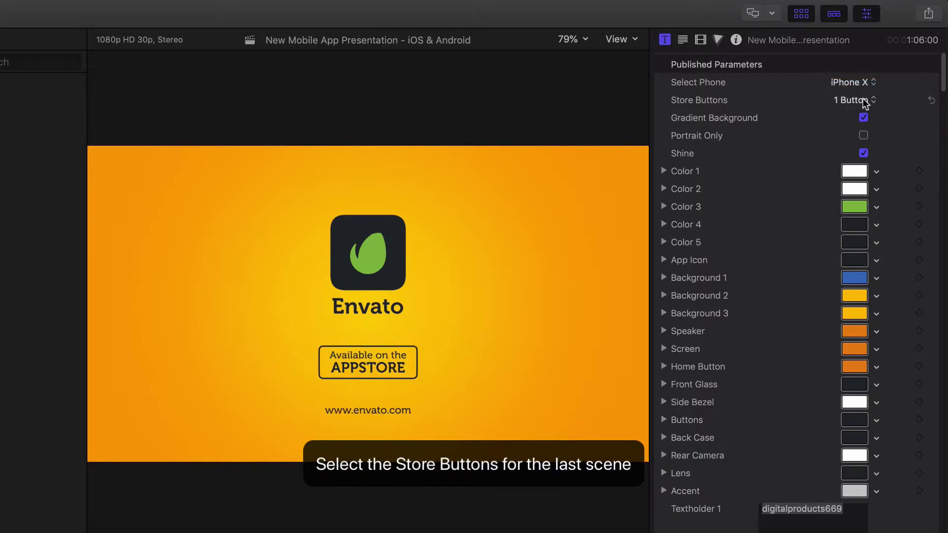
click(864, 100)
click(864, 83)
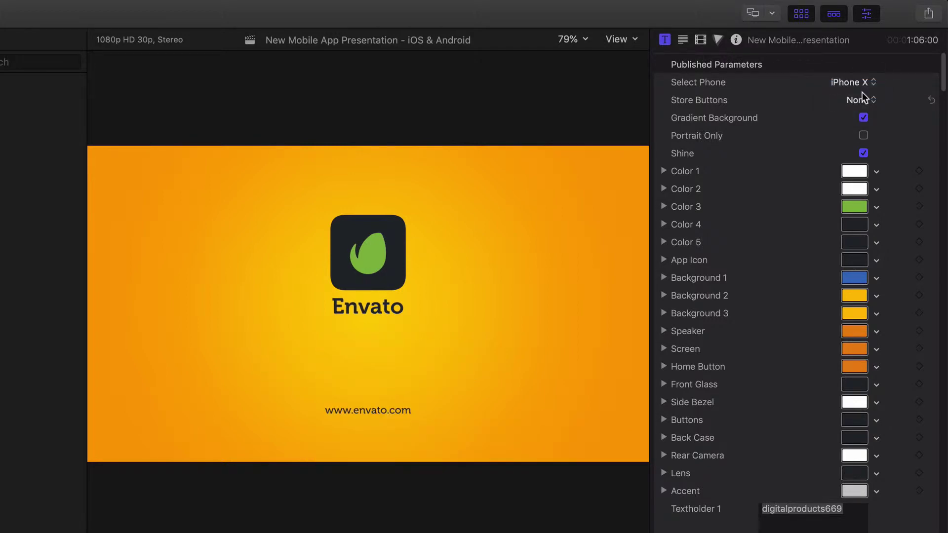
click(862, 97)
click(864, 113)
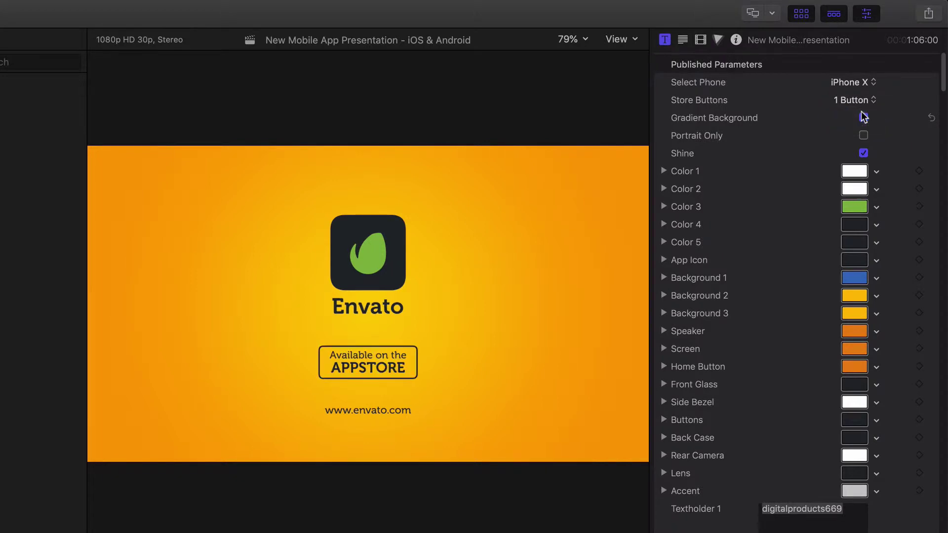
Set Store Buttons back to 2 Buttons, showing both App Store and Play Store badges.
click(864, 101)
click(863, 112)
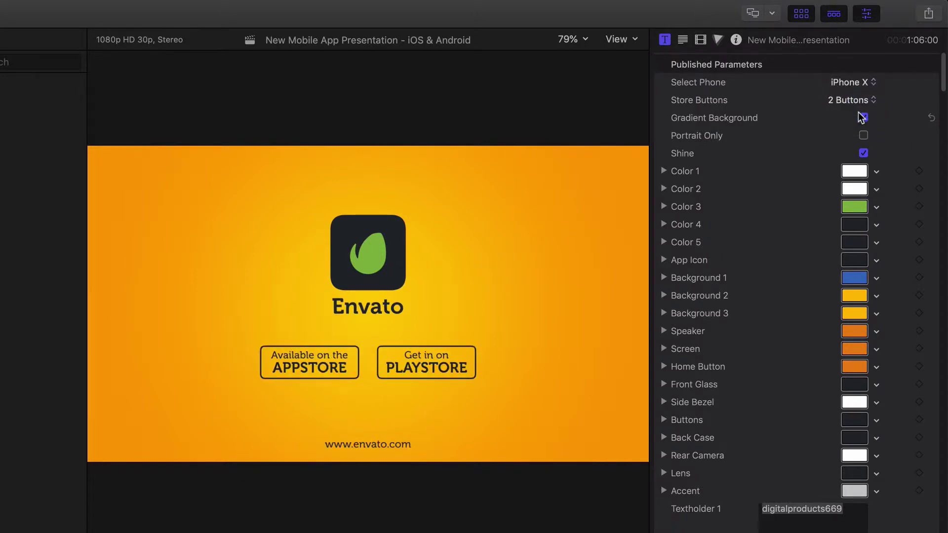
click(864, 118)
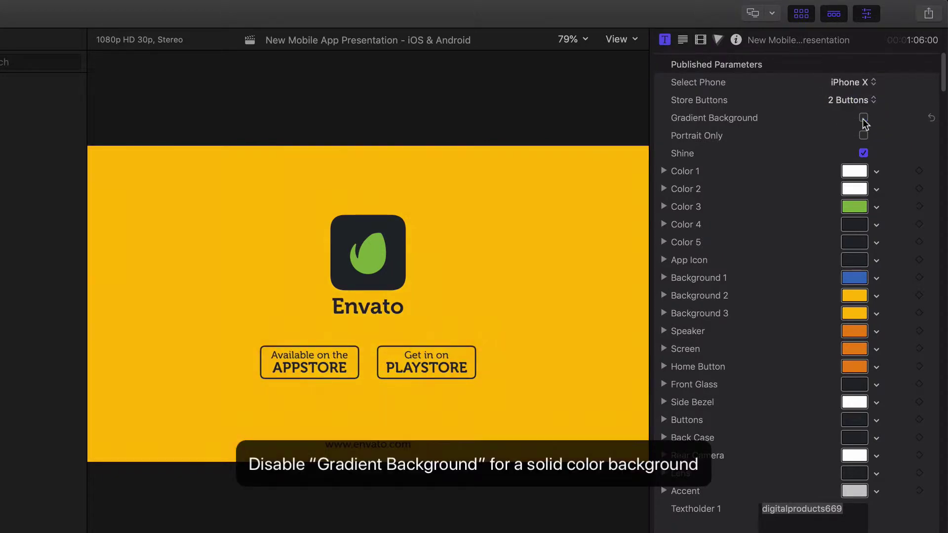
click(864, 119)
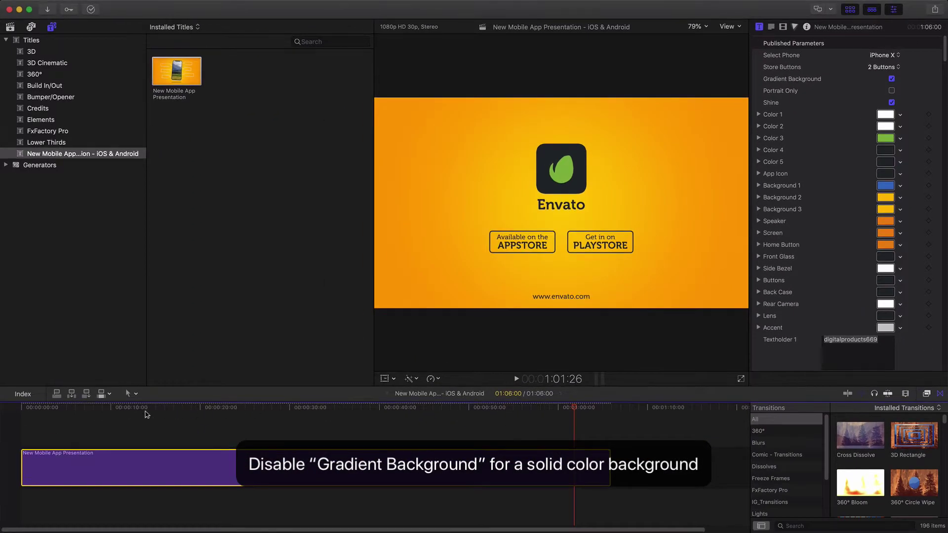
Turn off Gradient Background for a flat solid backdrop, previewing from the opening title.
click(40, 410)
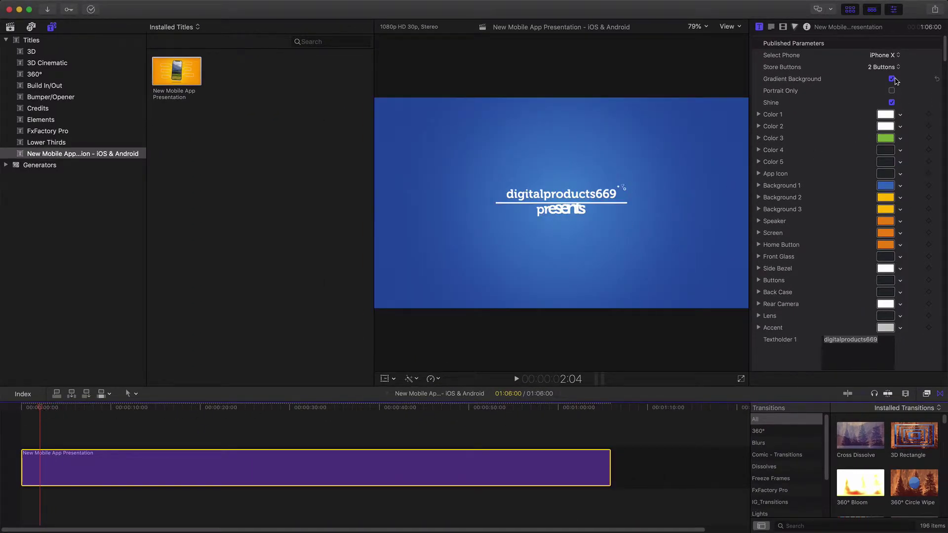
click(892, 79)
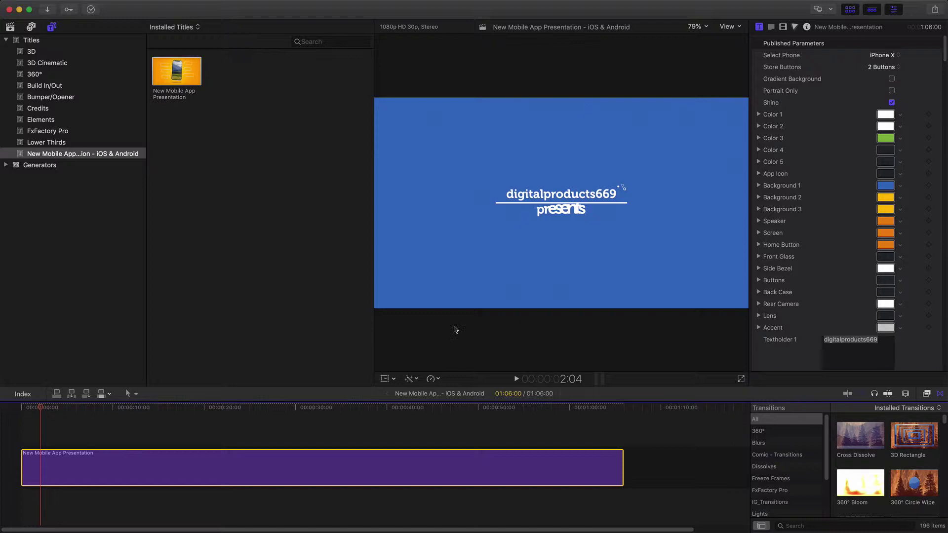
drag(40, 409, 527, 408)
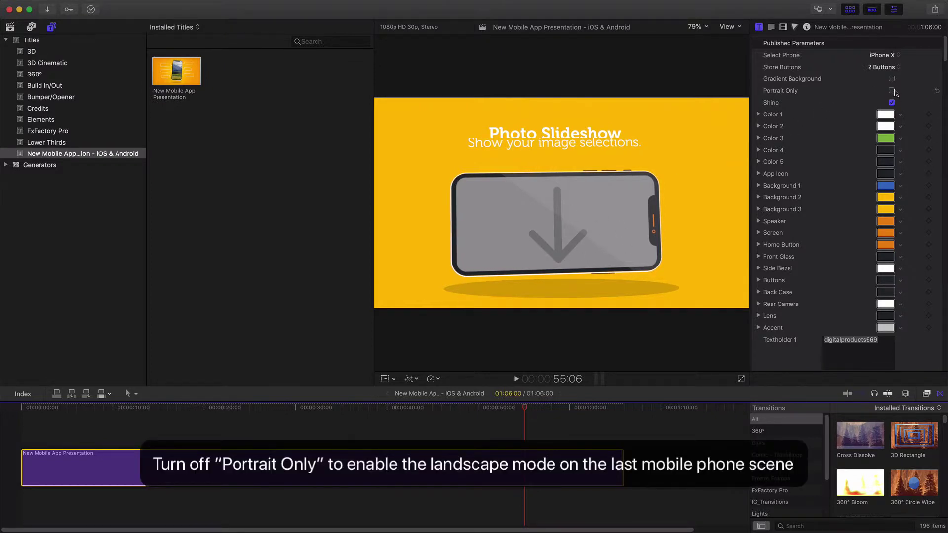
click(893, 91)
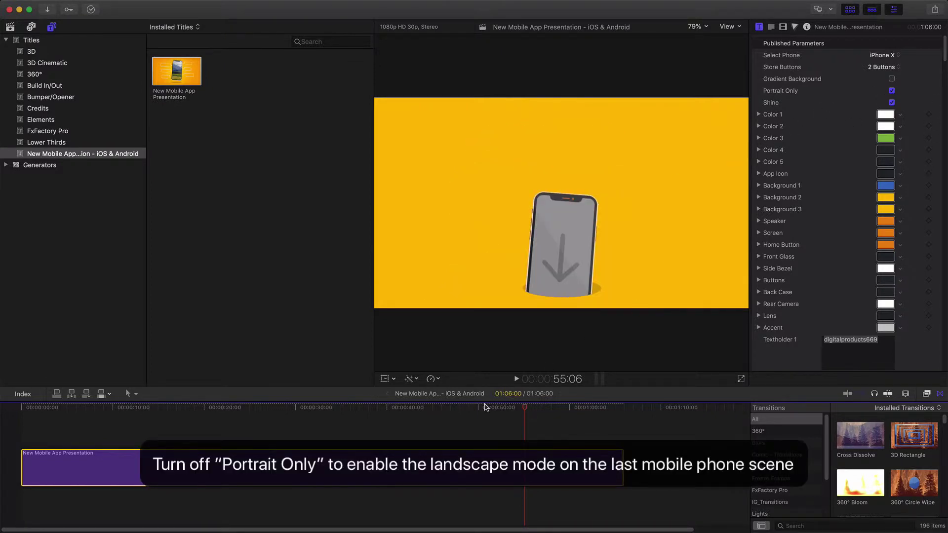
click(484, 407)
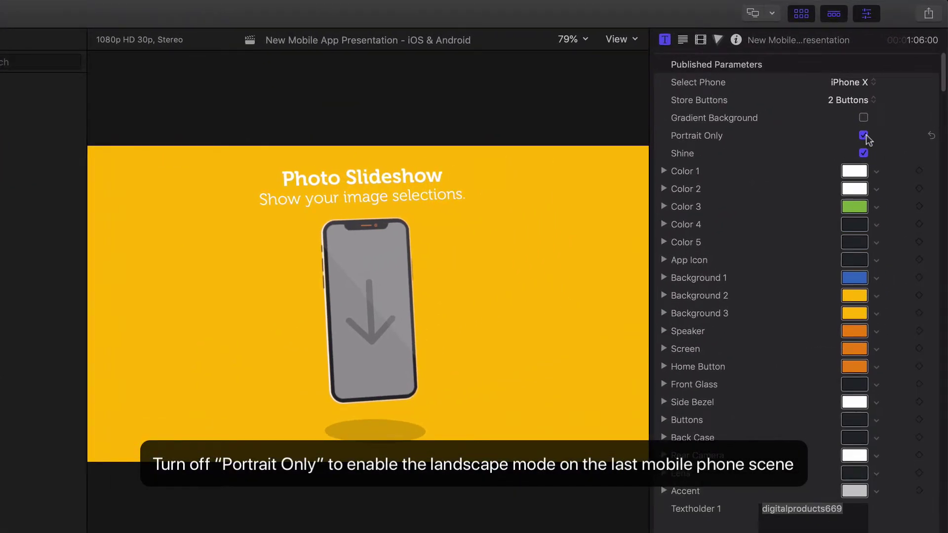
click(893, 91)
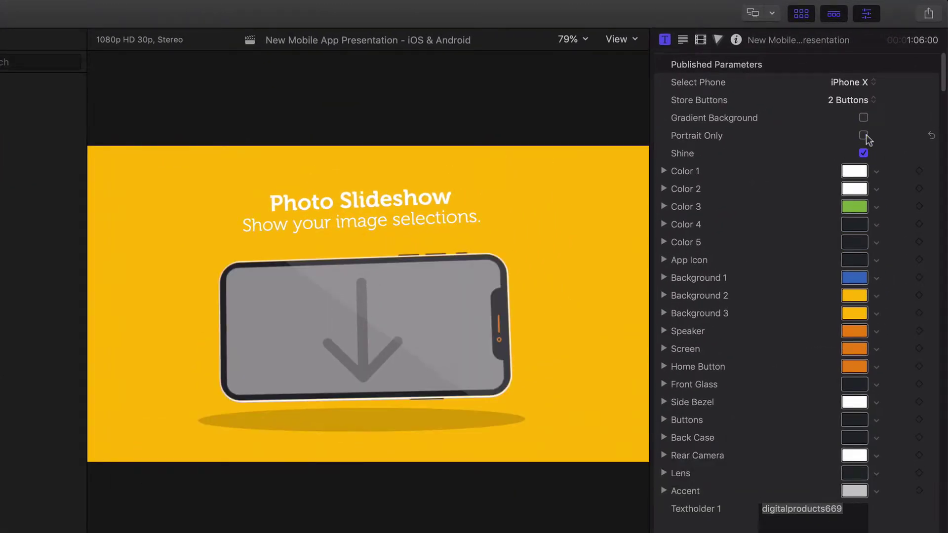
click(866, 137)
click(866, 137)
click(866, 137)
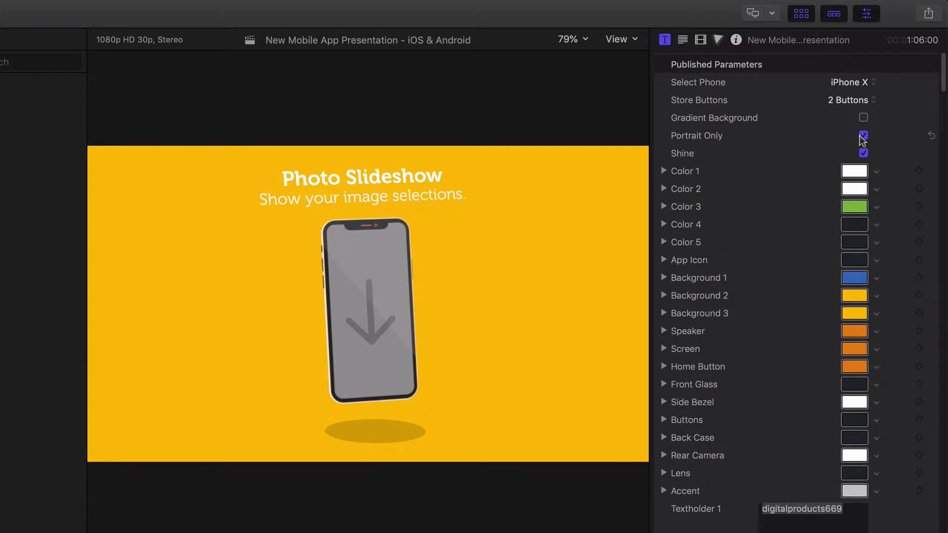
click(864, 137)
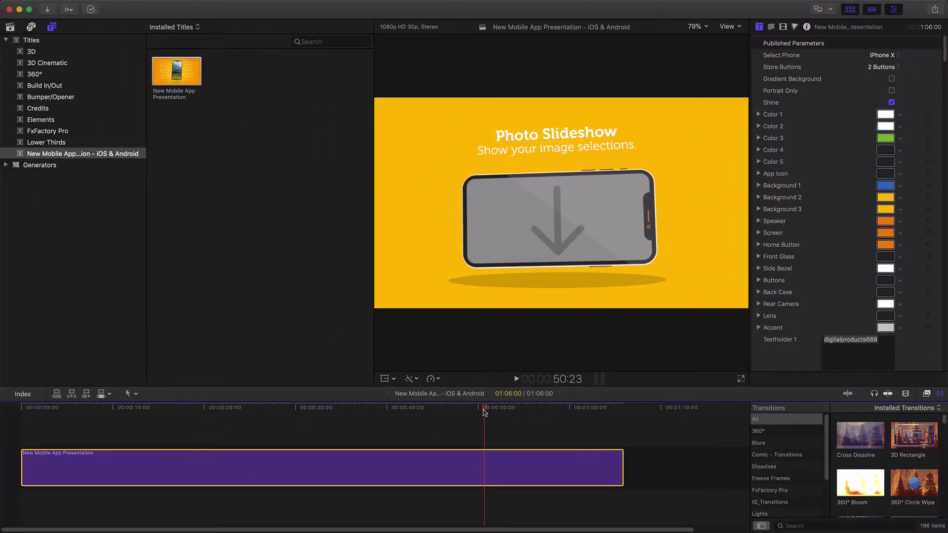
click(143, 408)
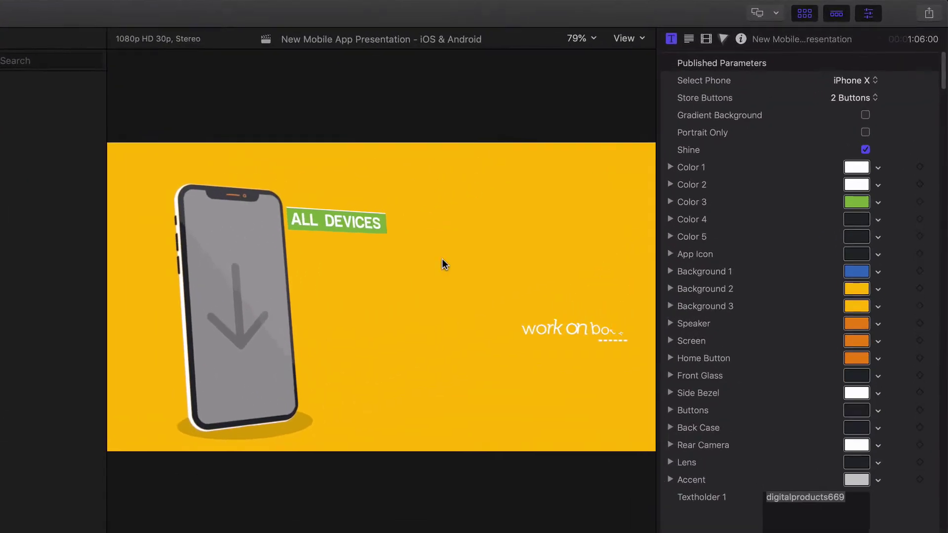
click(863, 153)
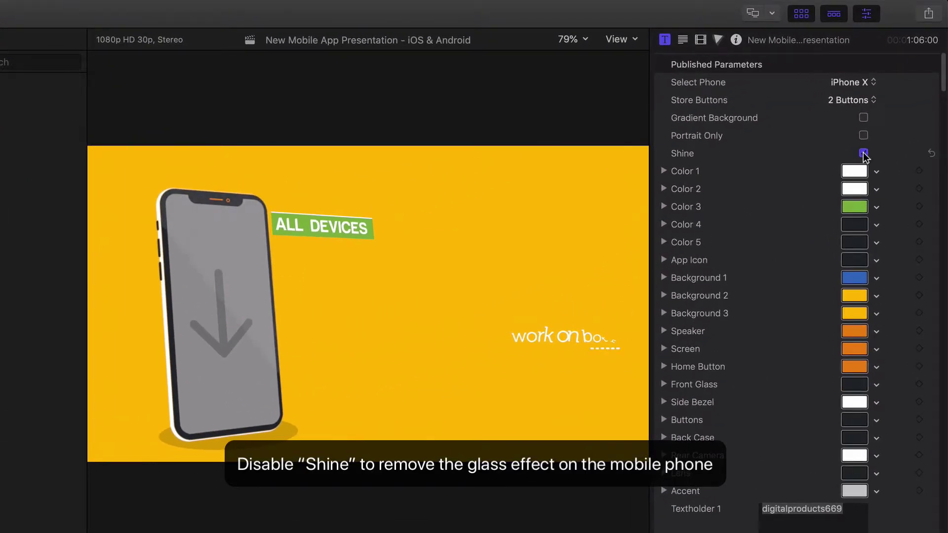
click(863, 153)
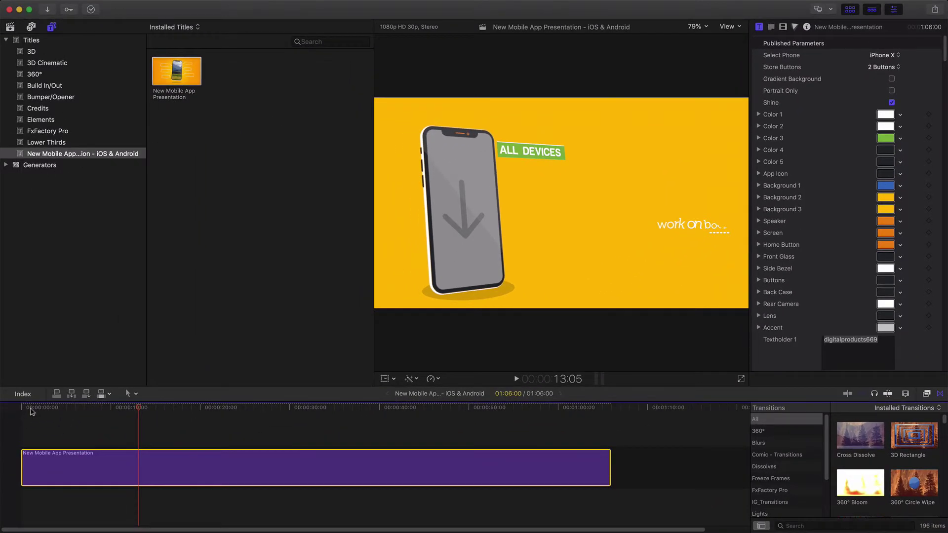
click(45, 409)
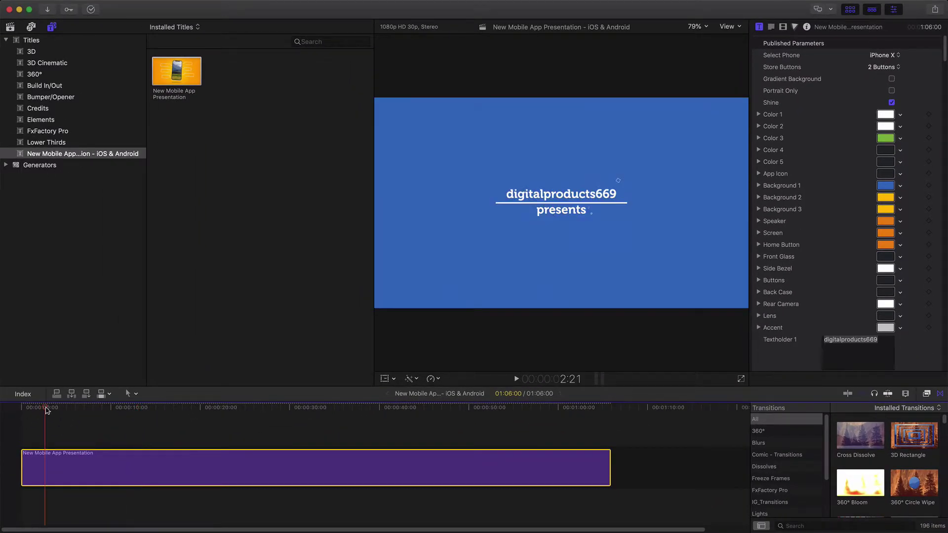
drag(47, 410, 52, 410)
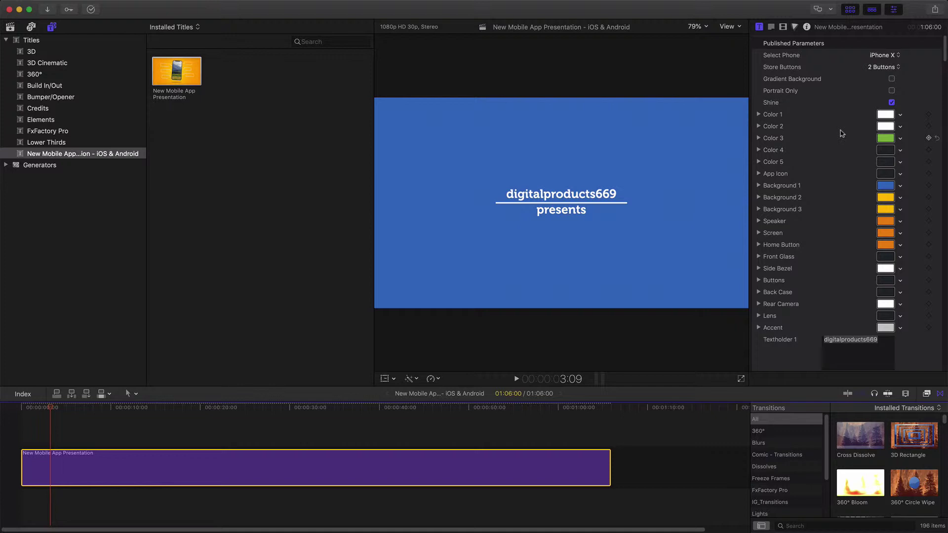
Make the Color 1 title text dark and Background 1 a light beige.
click(884, 115)
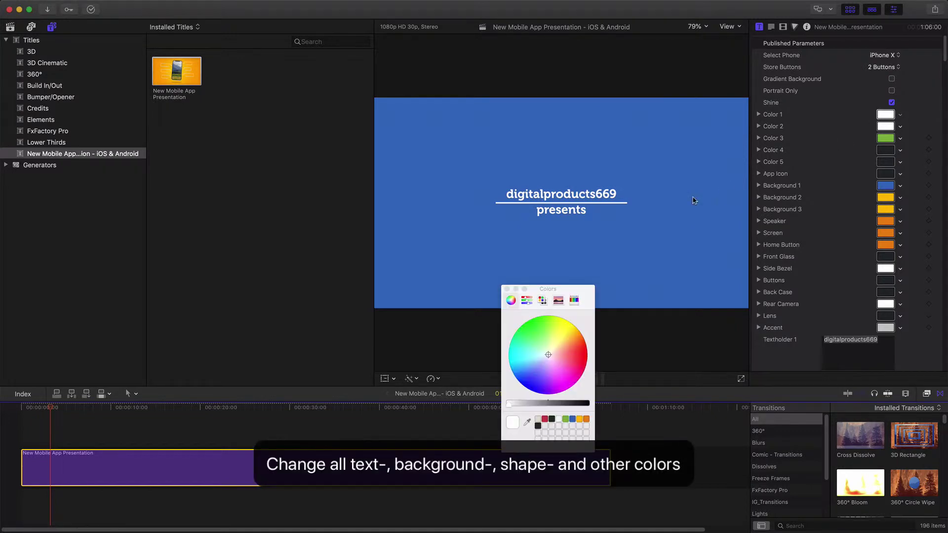
click(551, 421)
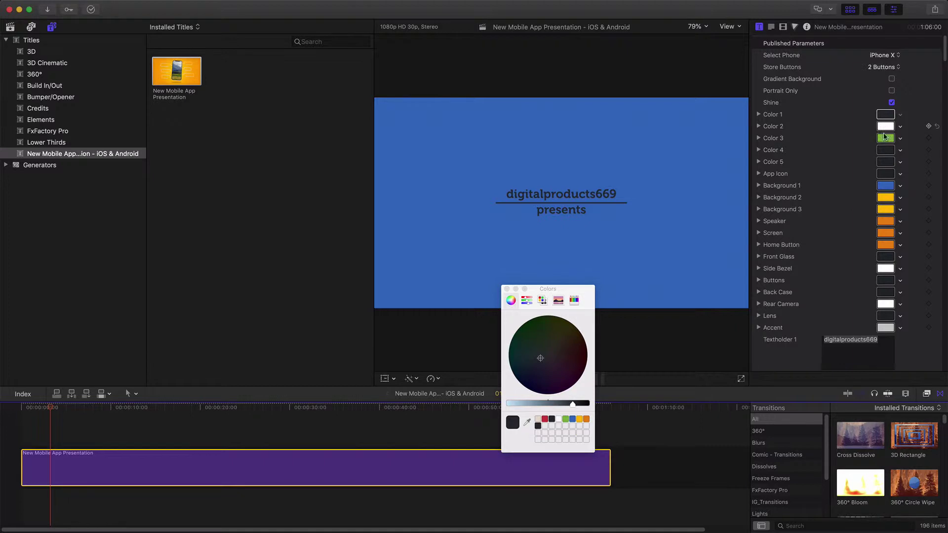
click(884, 187)
click(538, 420)
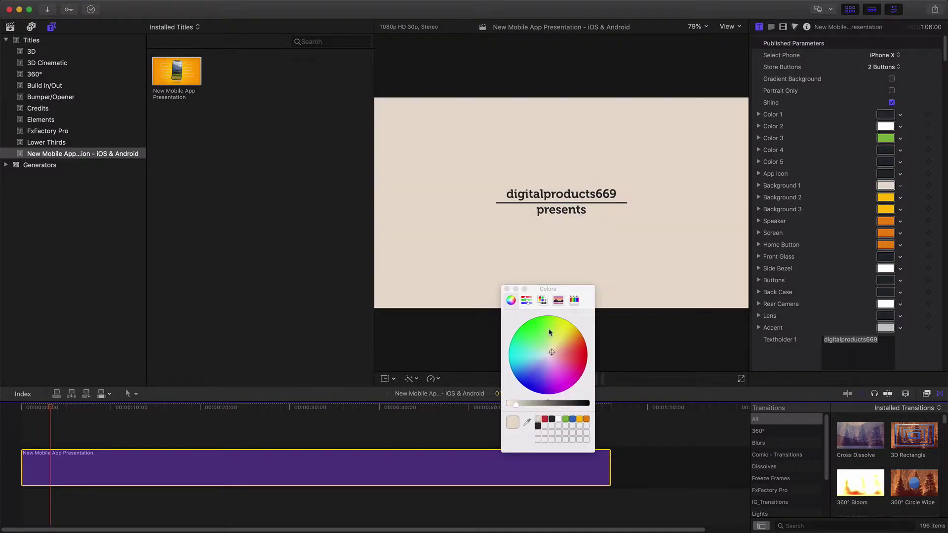
drag(56, 408, 84, 408)
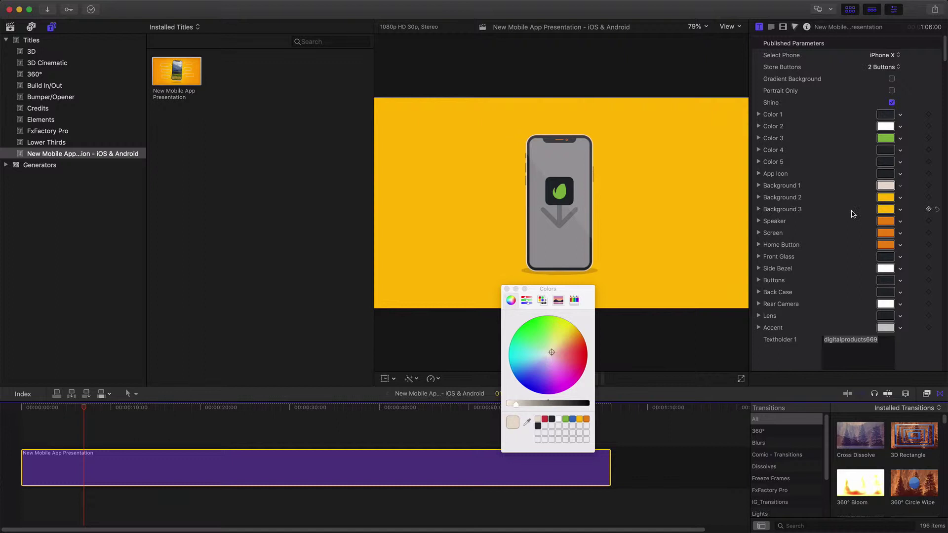
Set Background 2 to red, close the colour picker, and preview the phone scene.
click(884, 198)
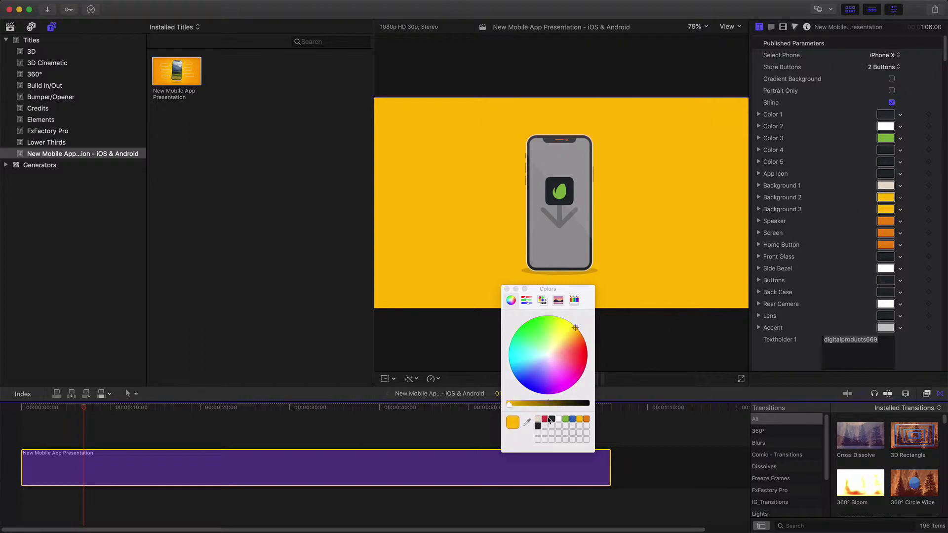
click(545, 419)
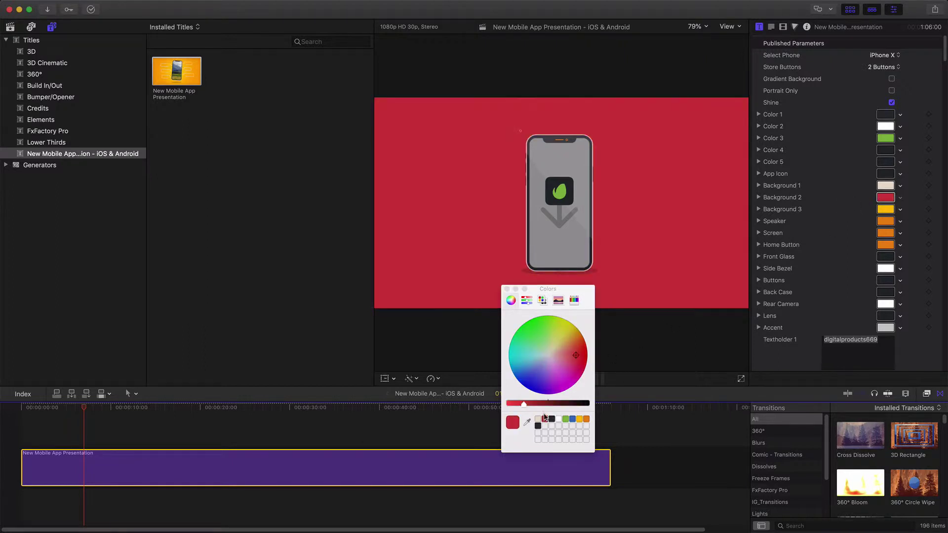
click(507, 289)
drag(86, 411, 97, 412)
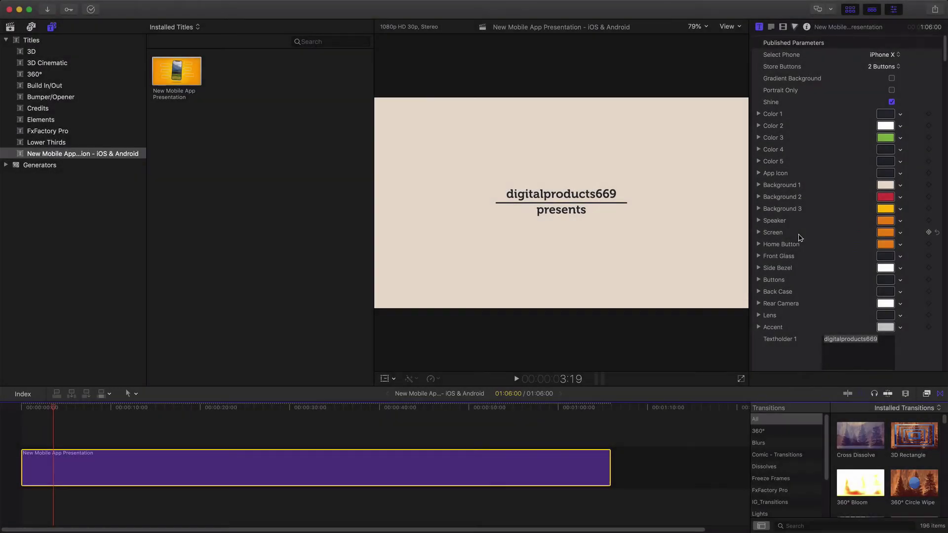
Replace digitalproducts669 in Textholder 1 with 'Envato Market' and preview the opening card.
scroll(799, 240, down, 4)
scroll(798, 240, down, 2)
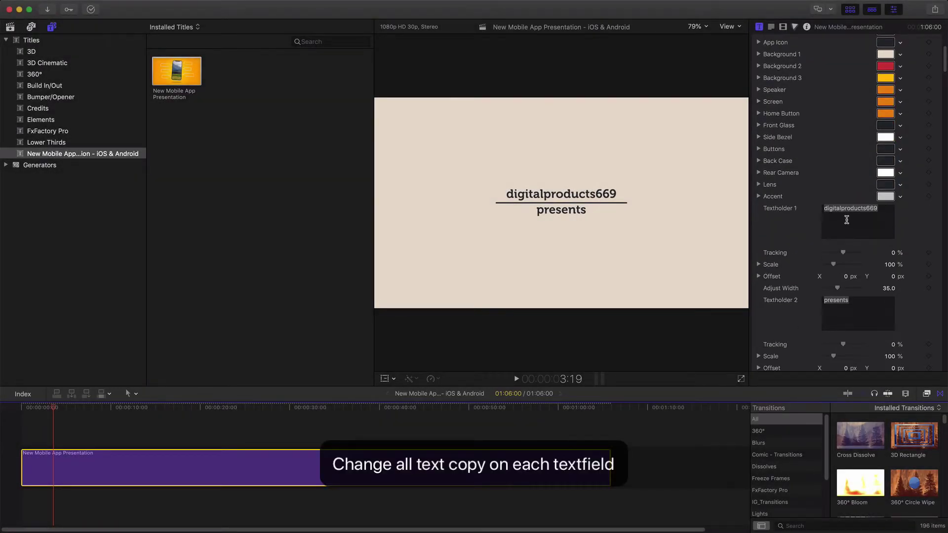
click(886, 213)
drag(888, 211, 774, 203)
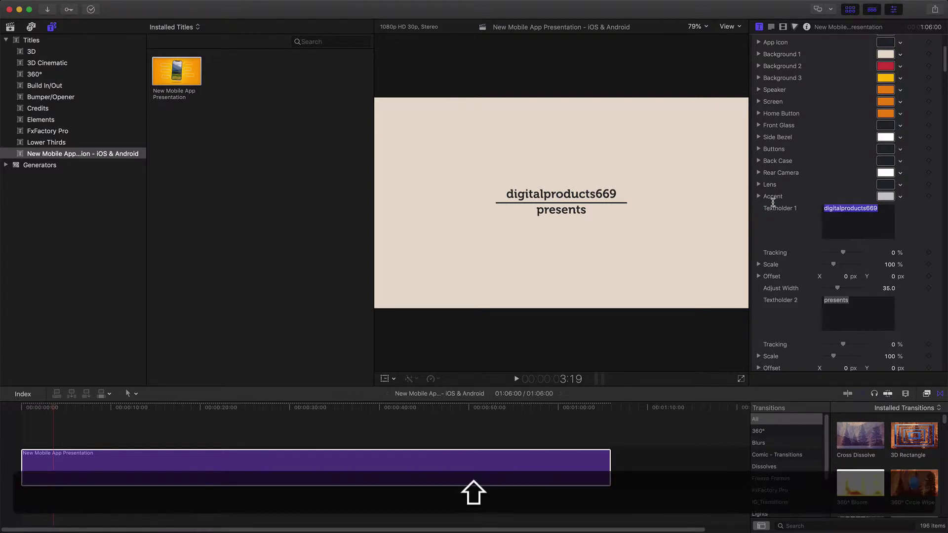
text(Envato Market)
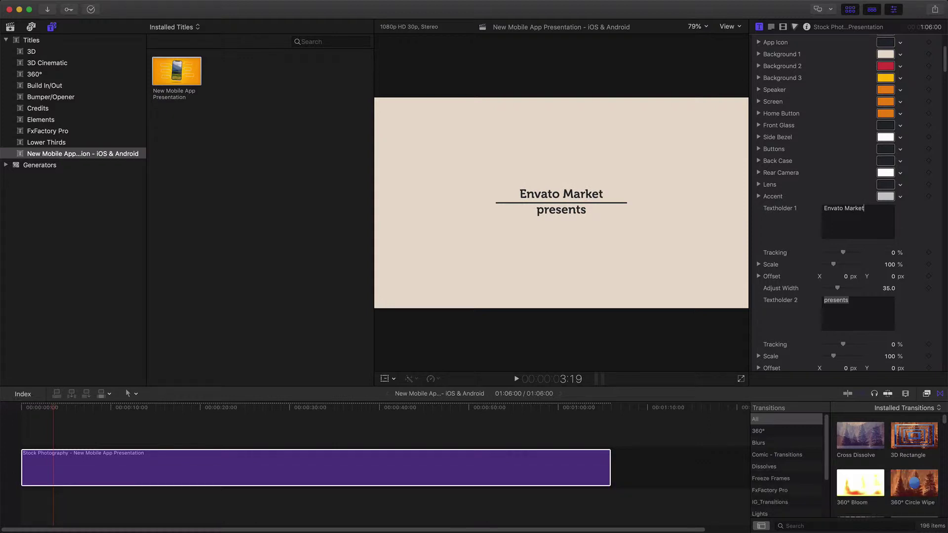
click(56, 413)
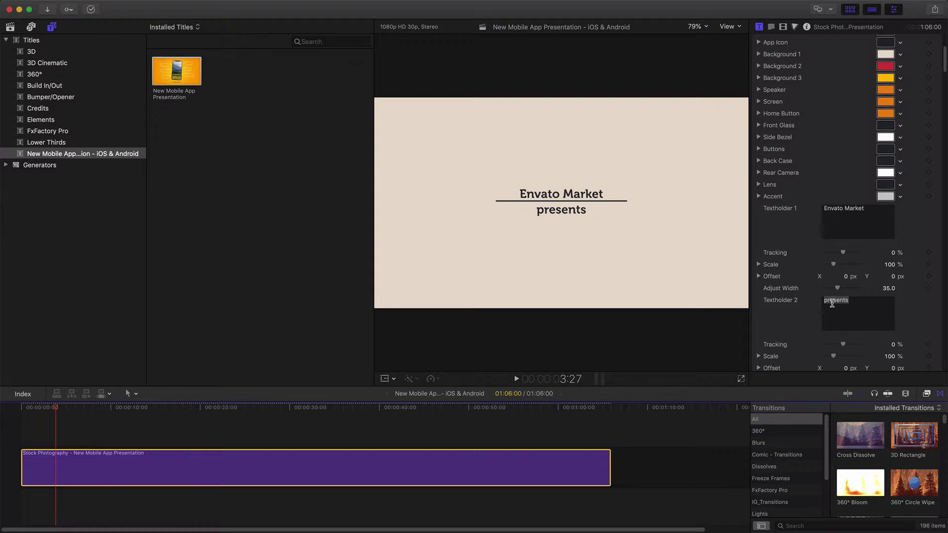
Drag Adjust Width down to 30.12 and scrub ahead to the app icon section.
mouse_move(837, 290)
mouse_down()
mouse_move(851, 290)
mouse_move(836, 292)
mouse_up()
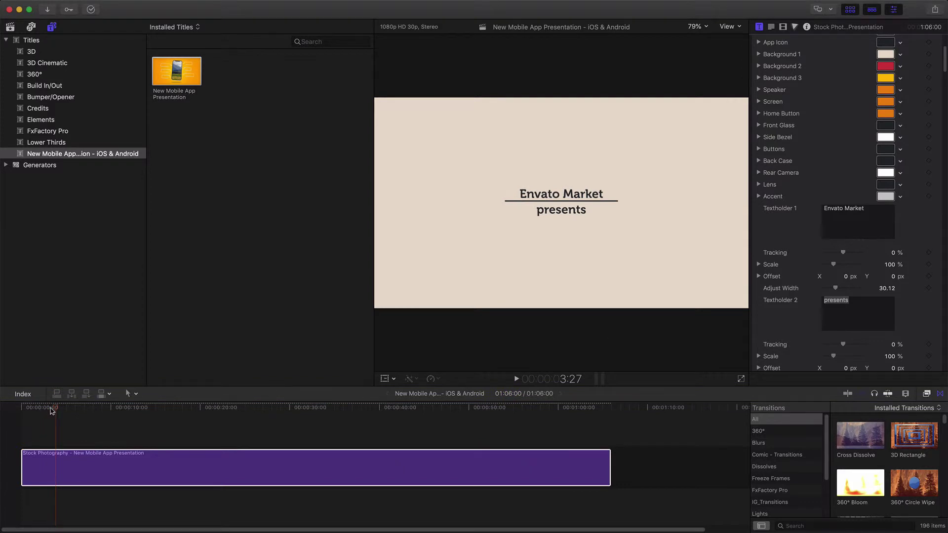
drag(54, 410, 68, 410)
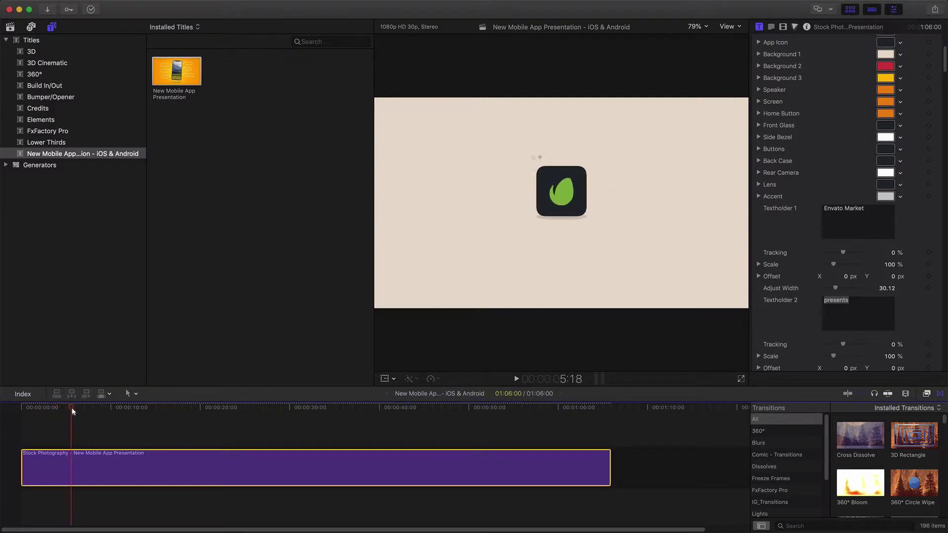
drag(72, 411, 75, 412)
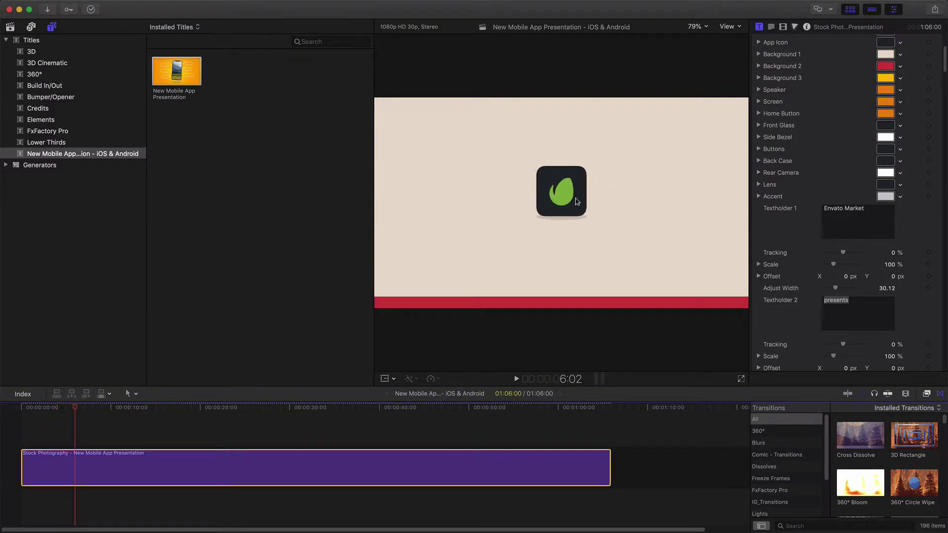
scroll(794, 298, down, 10)
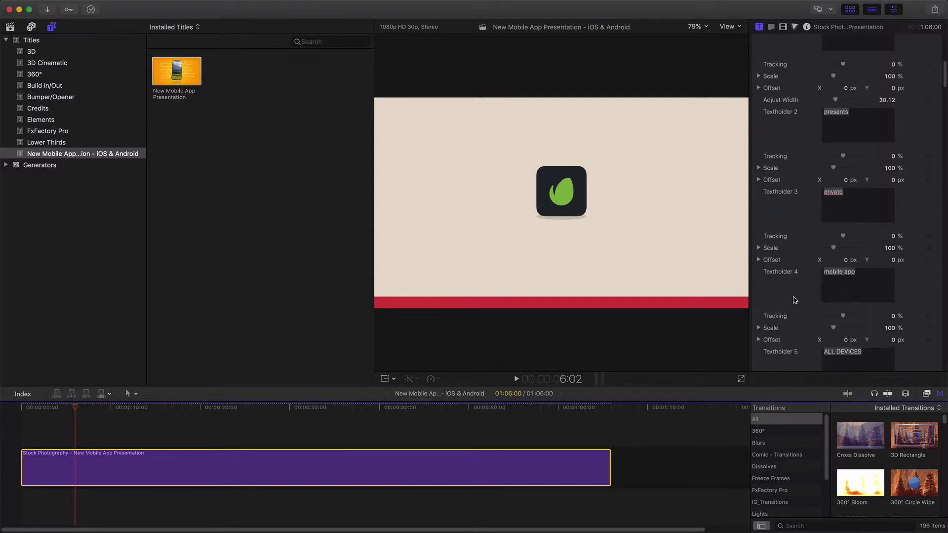
scroll(794, 299, down, 10)
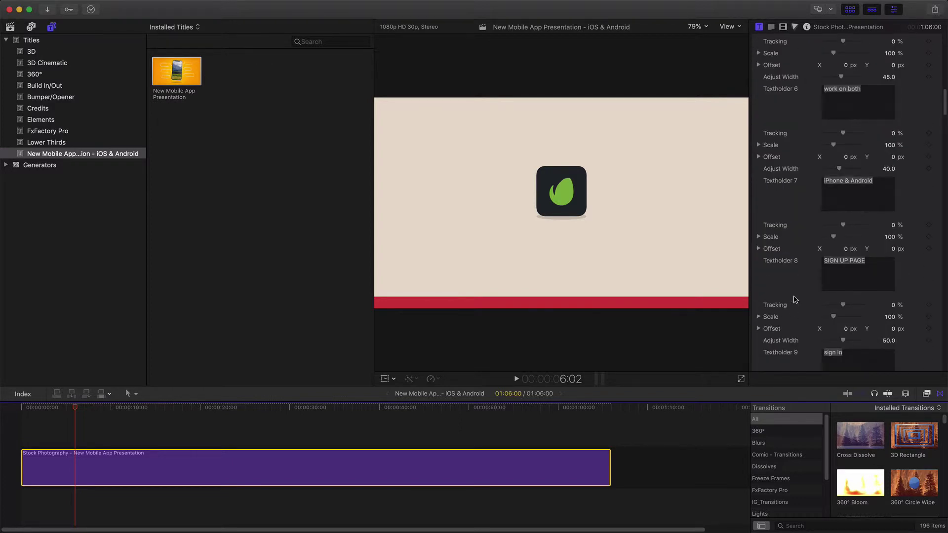
drag(944, 112, 936, 366)
scroll(932, 277, up, 20)
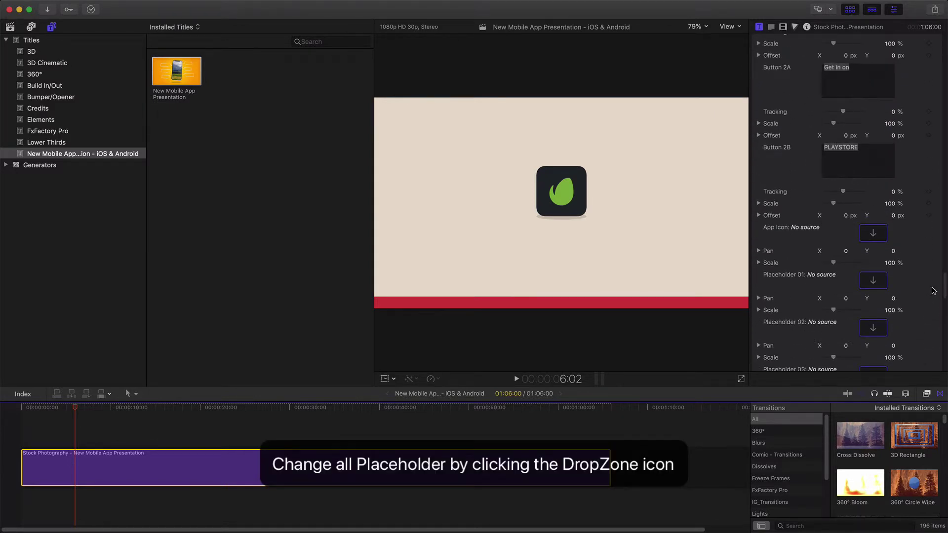
Import logo DP669.png from Finder into the library.
click(873, 232)
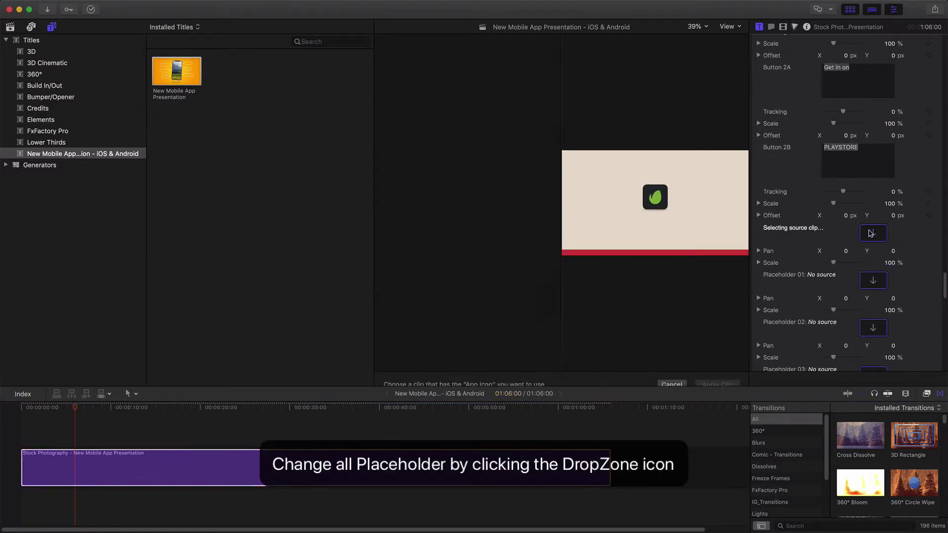
click(11, 28)
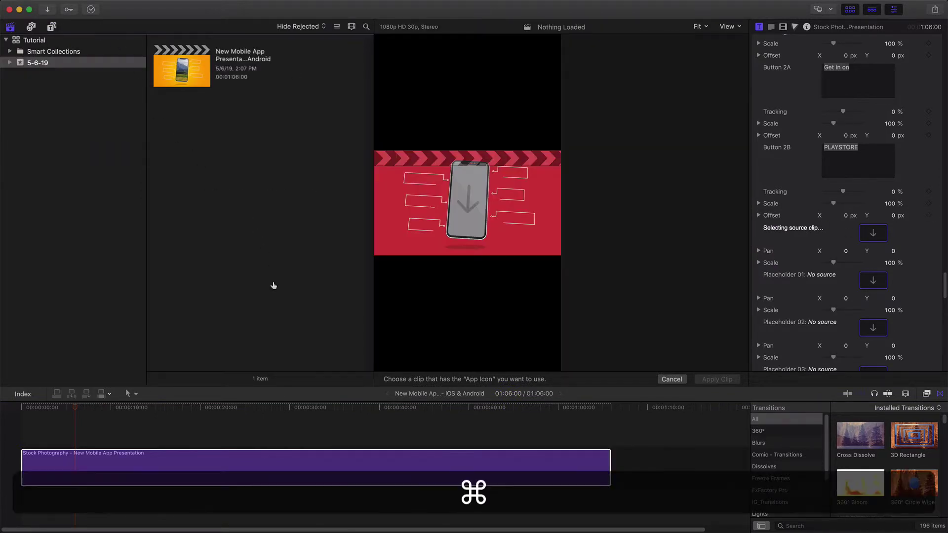
key(super+Tab)
key(super+Tab)
key(super+Tab)
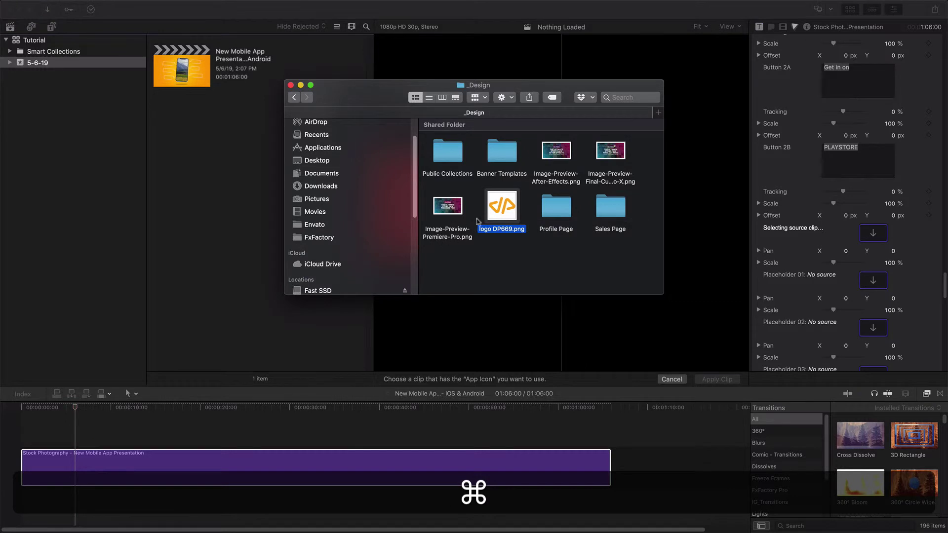
drag(478, 222, 240, 214)
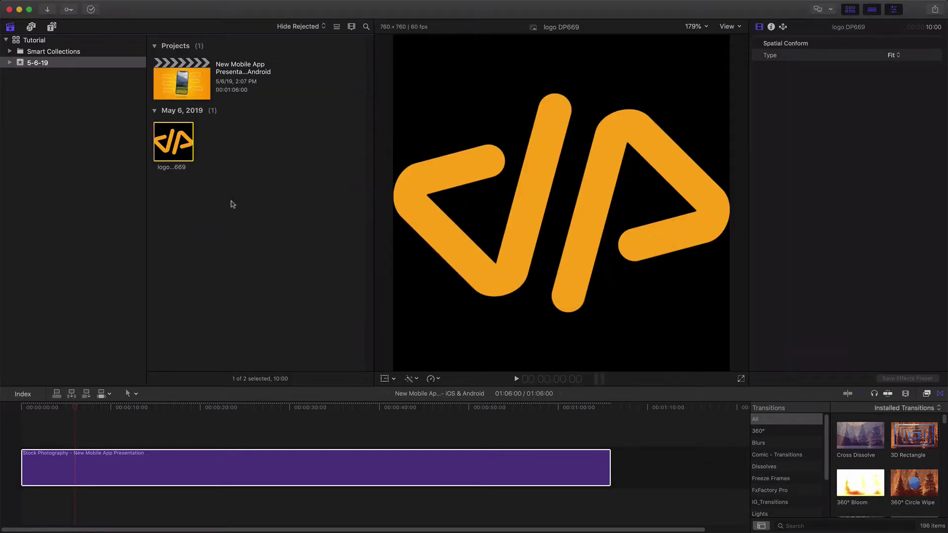
click(516, 420)
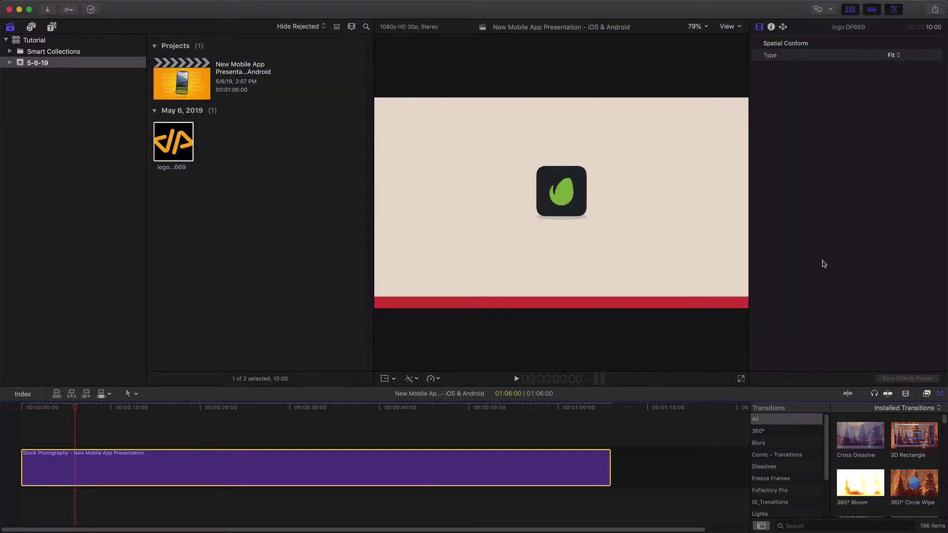
Apply the logo DP669 clip to the App Icon slot.
drag(943, 57, 938, 283)
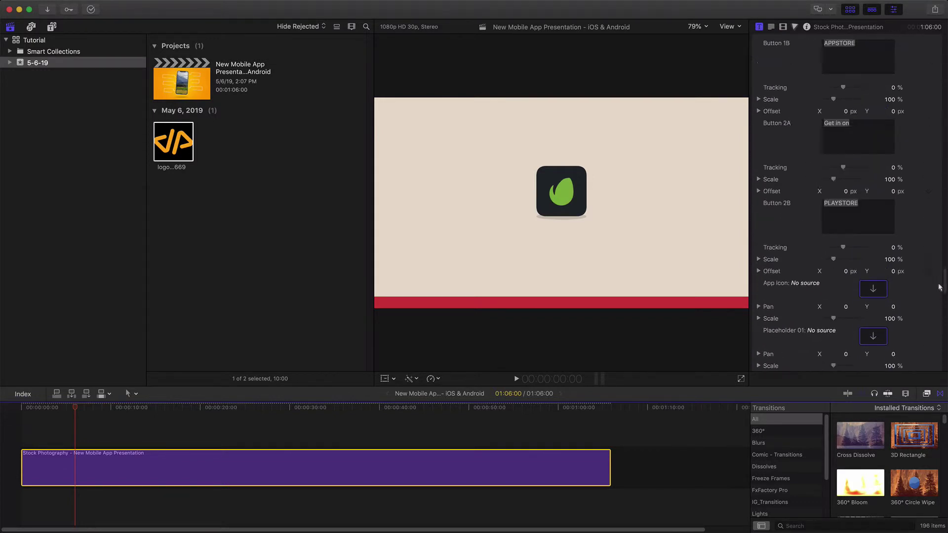
click(873, 323)
click(161, 139)
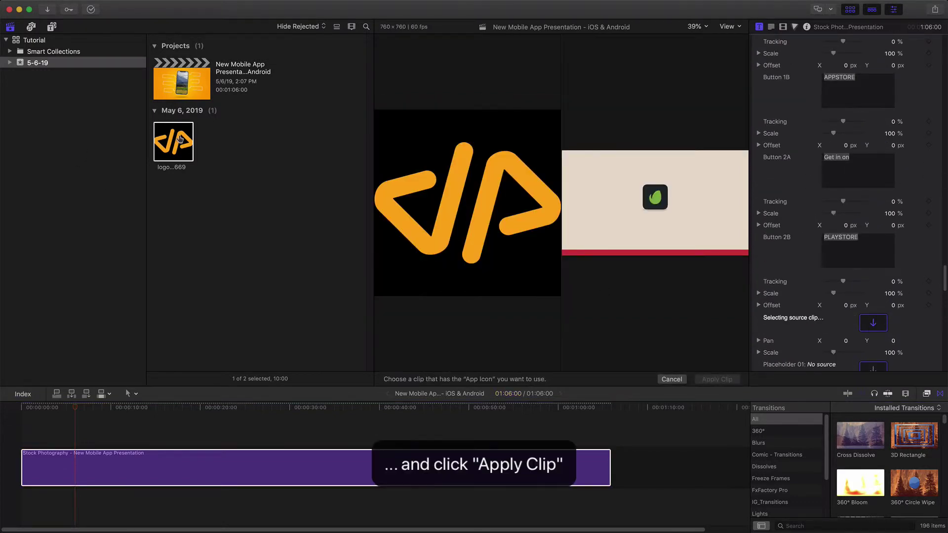
click(728, 380)
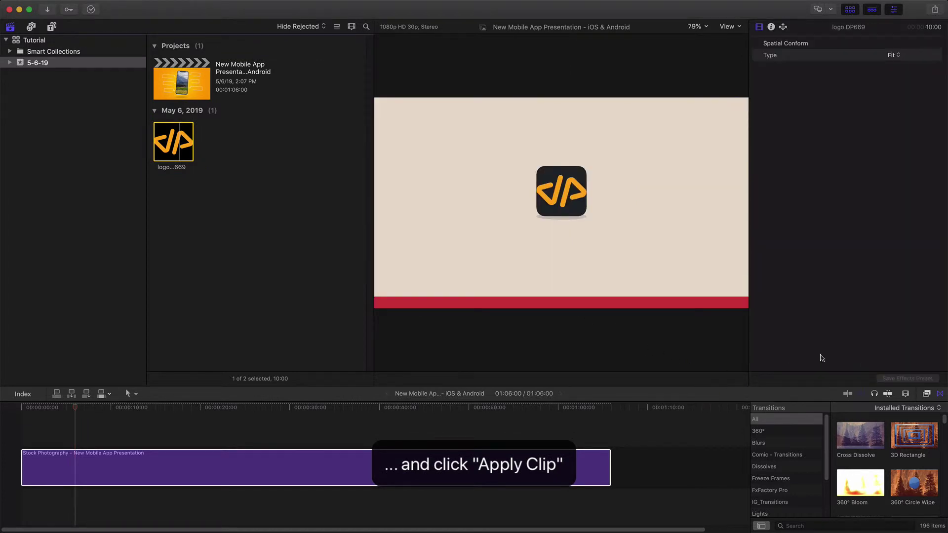
Scale the app icon logo to about 66% and an unused phone-screen placeholder to 0%.
click(582, 476)
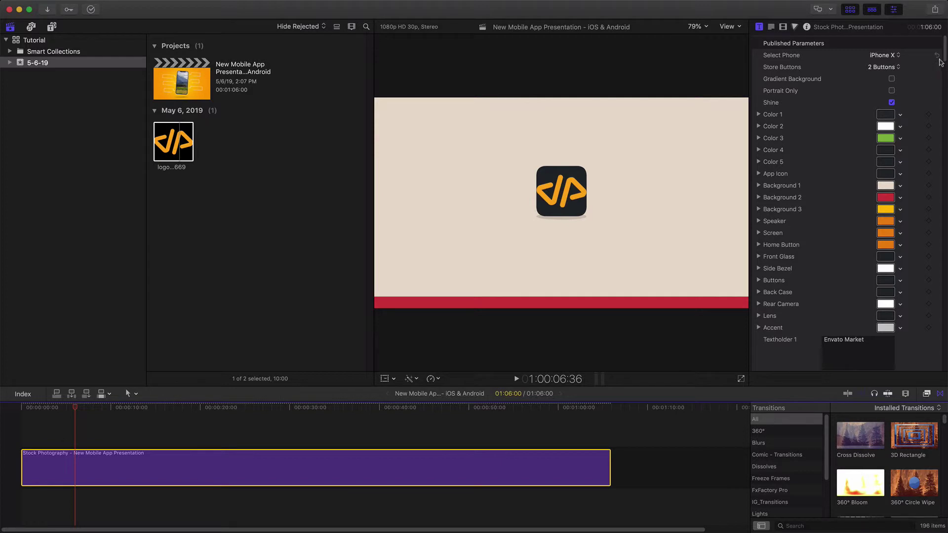
drag(944, 59, 946, 304)
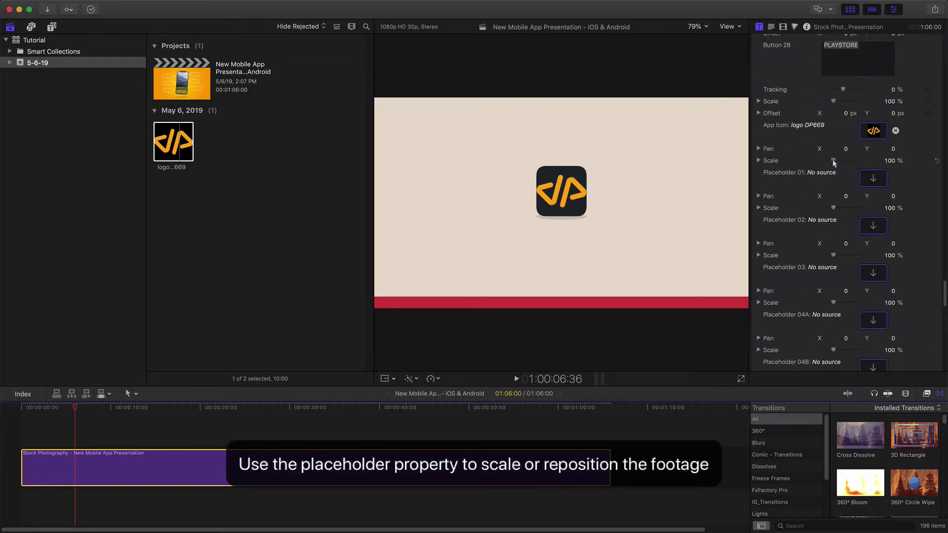
drag(833, 163, 832, 164)
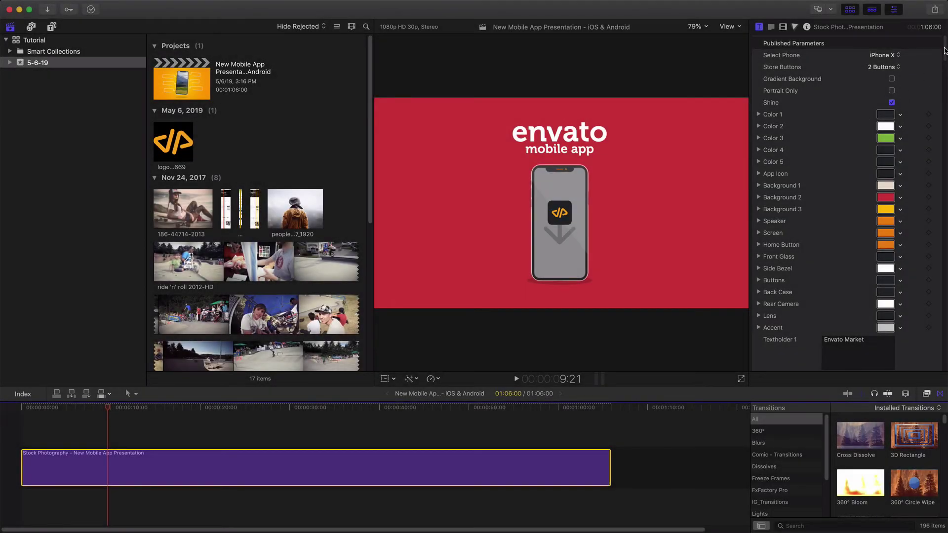
drag(945, 50, 946, 291)
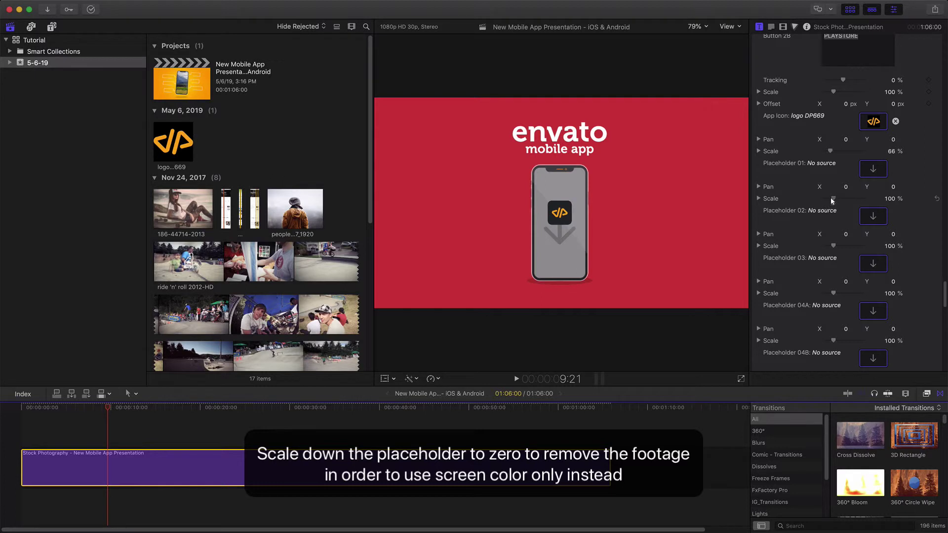
drag(822, 202, 819, 204)
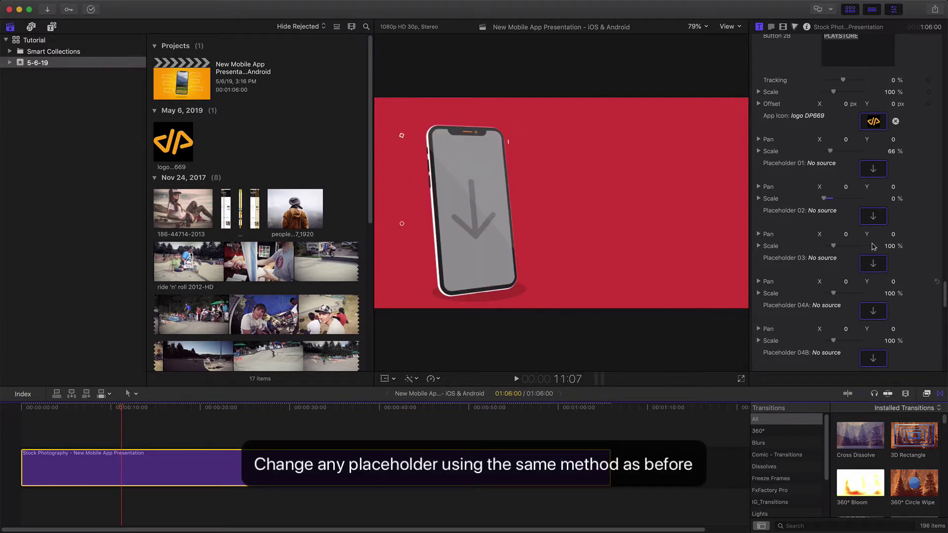
Load the tall Envato website screenshot into Placeholder 02's image well.
click(874, 217)
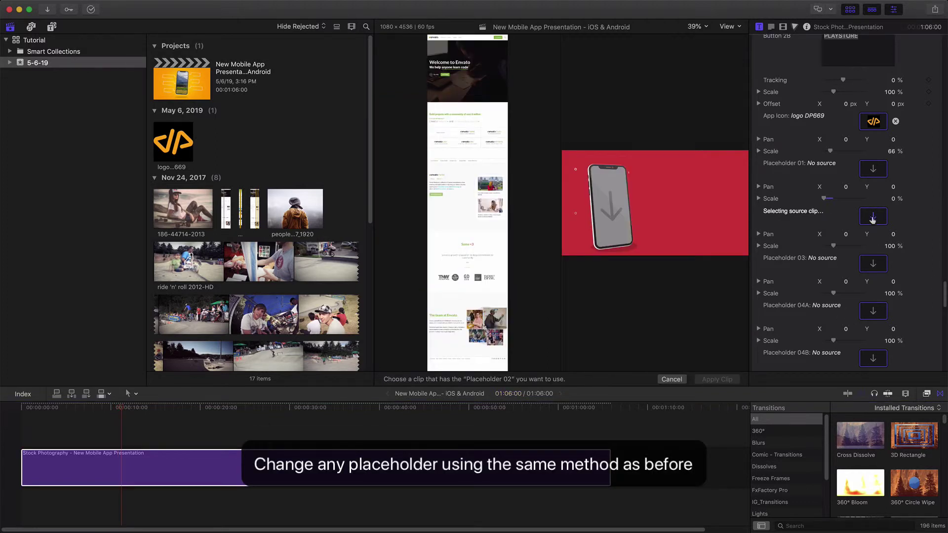
click(225, 211)
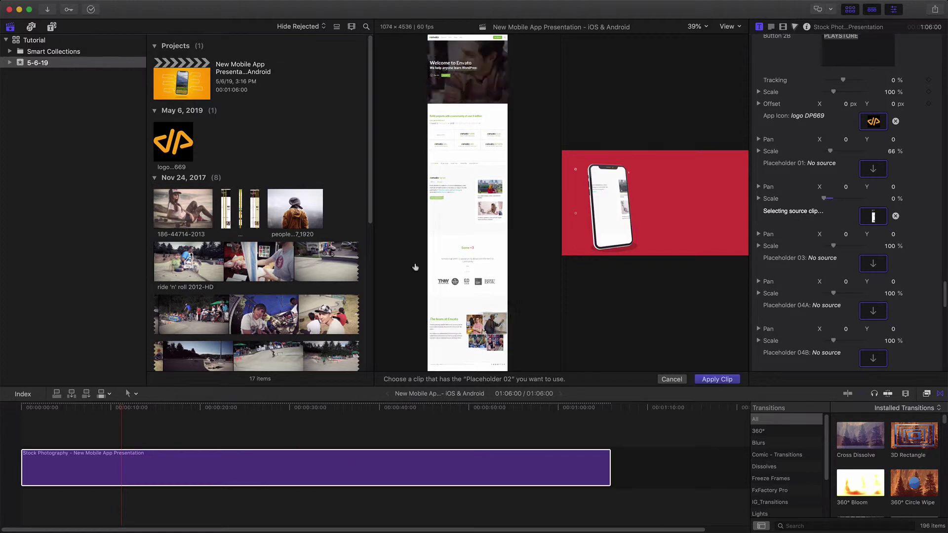
click(718, 380)
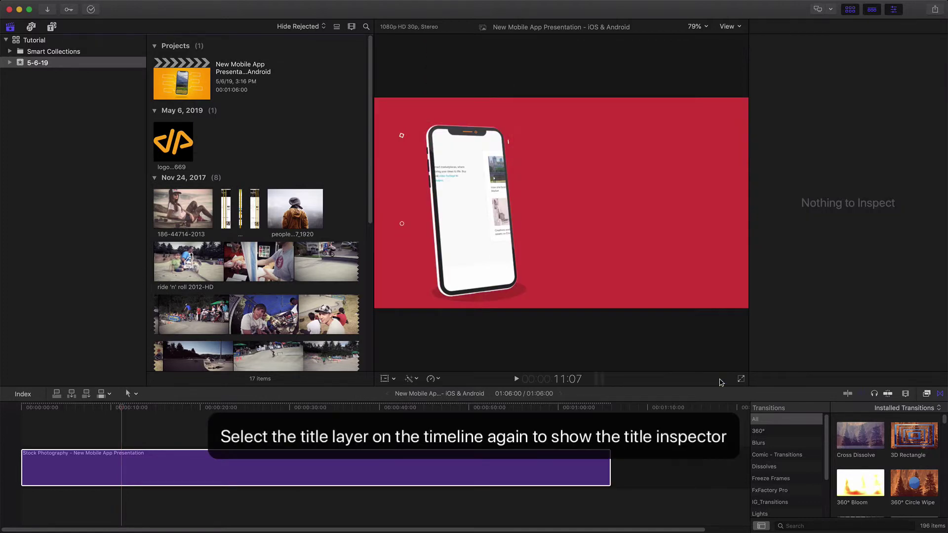
Scale the screenshot to 46% and pan it to Y -52.2 to show the page top.
click(274, 485)
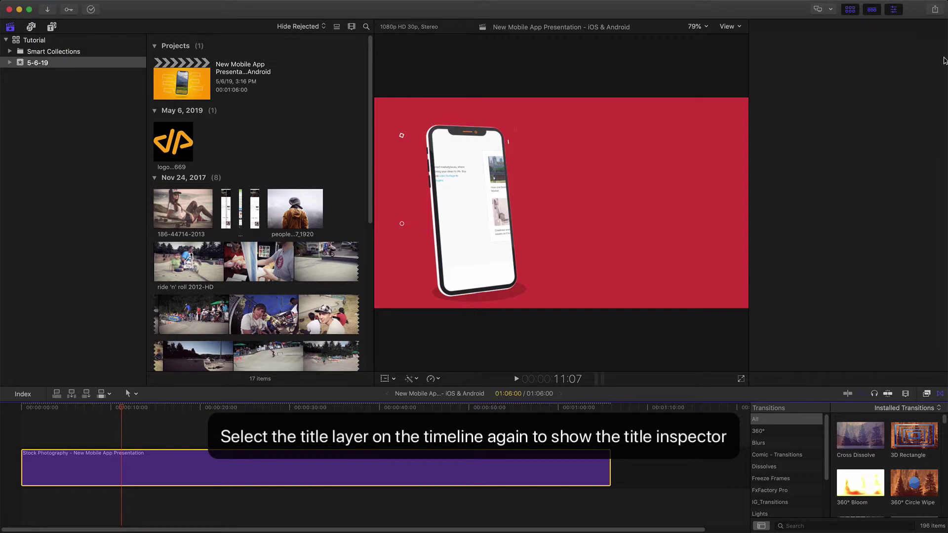
scroll(847, 207, down, 10)
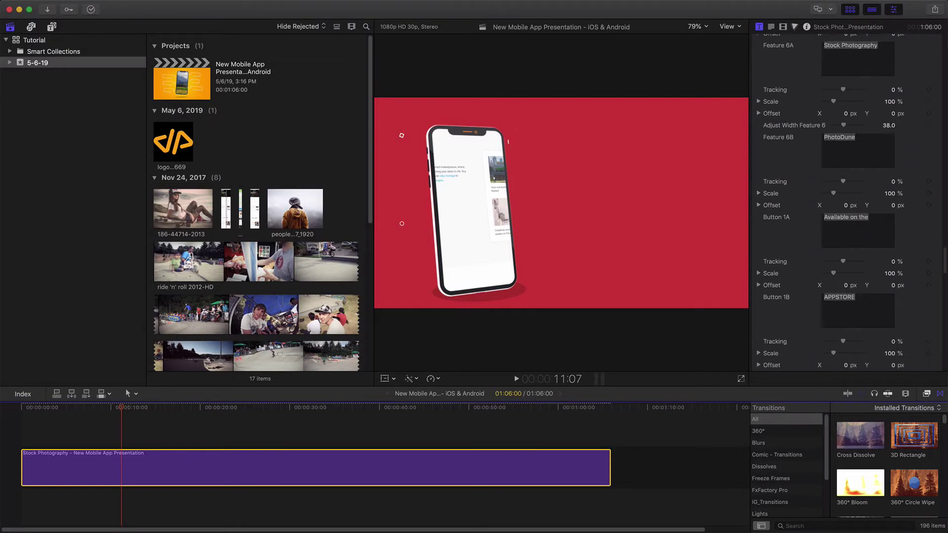
scroll(847, 208, down, 8)
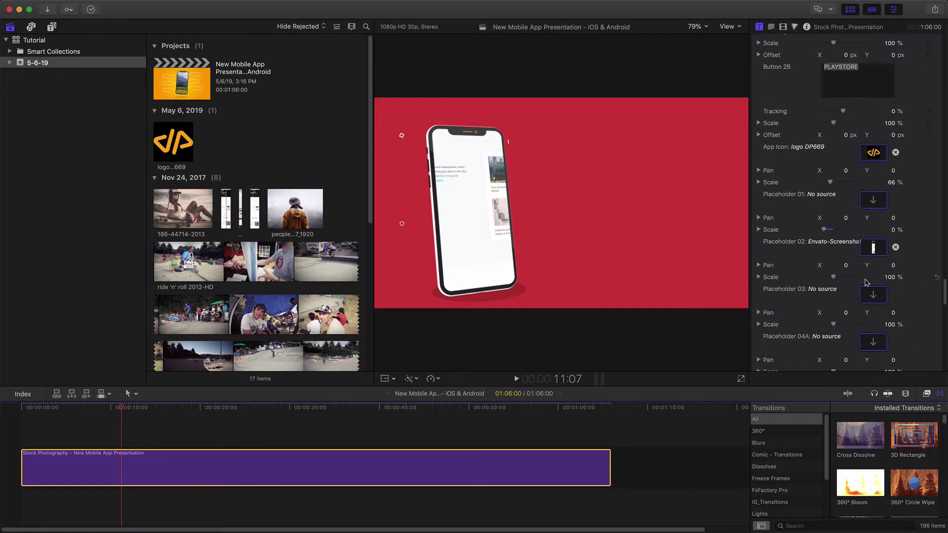
drag(834, 279, 829, 279)
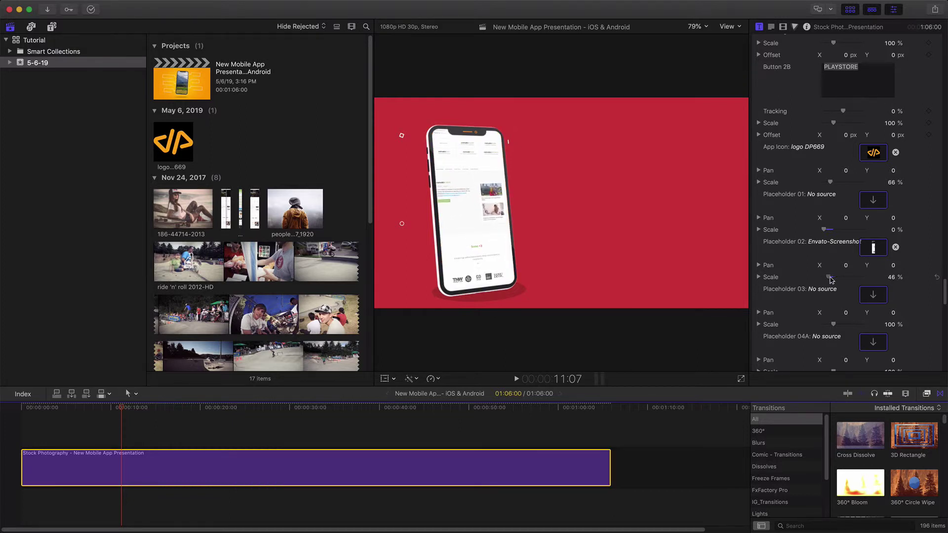
mouse_move(893, 266)
mouse_down()
mouse_move(894, 296)
mouse_move(894, 265)
mouse_up()
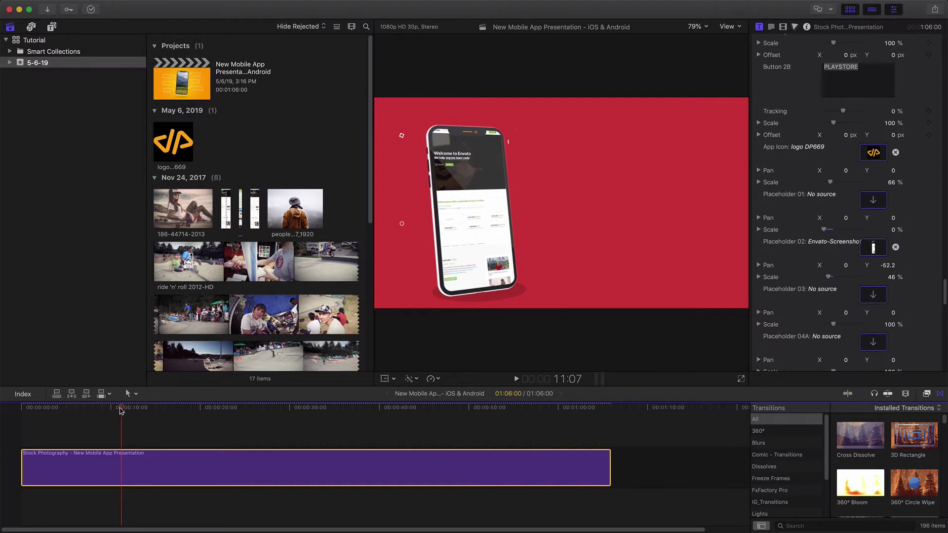
At the later phone shot, load the long website screenshot into Placeholder 03.
drag(120, 410, 178, 408)
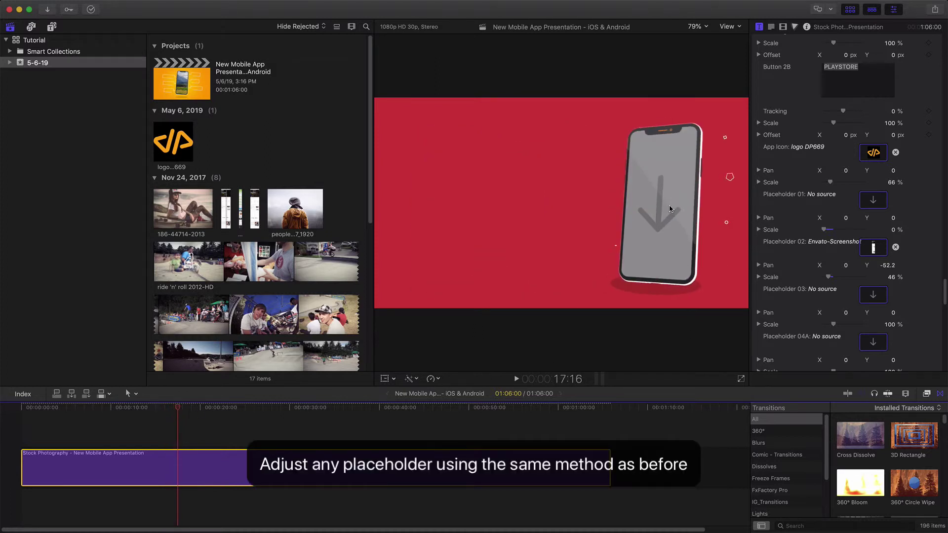
click(874, 295)
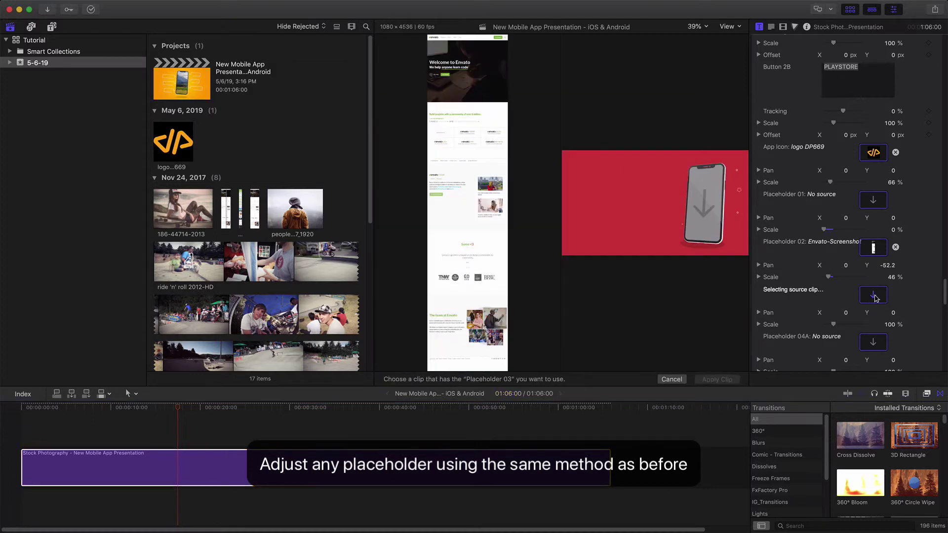
click(255, 213)
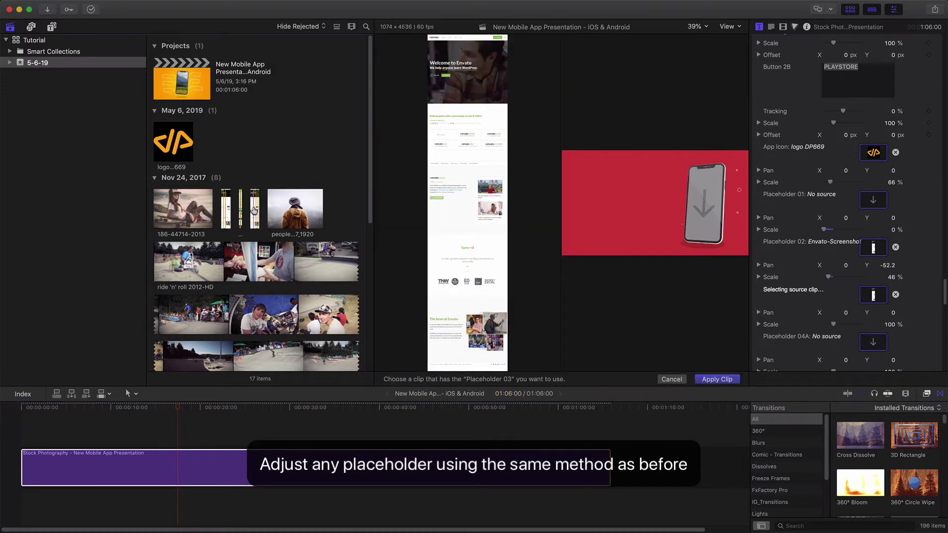
click(722, 379)
Scale the long screenshot to 46% and pan it to Y -49.2 to show the page top.
click(219, 458)
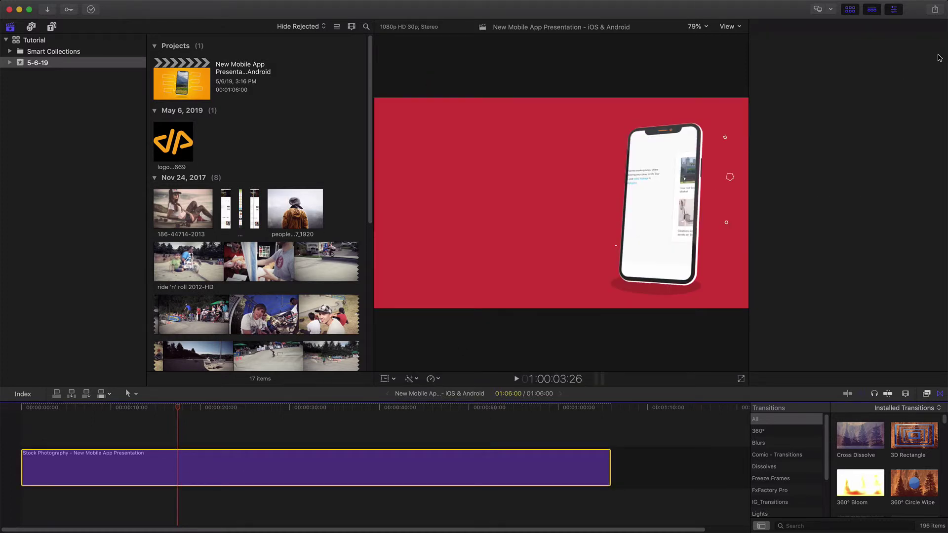
scroll(895, 258, down, 15)
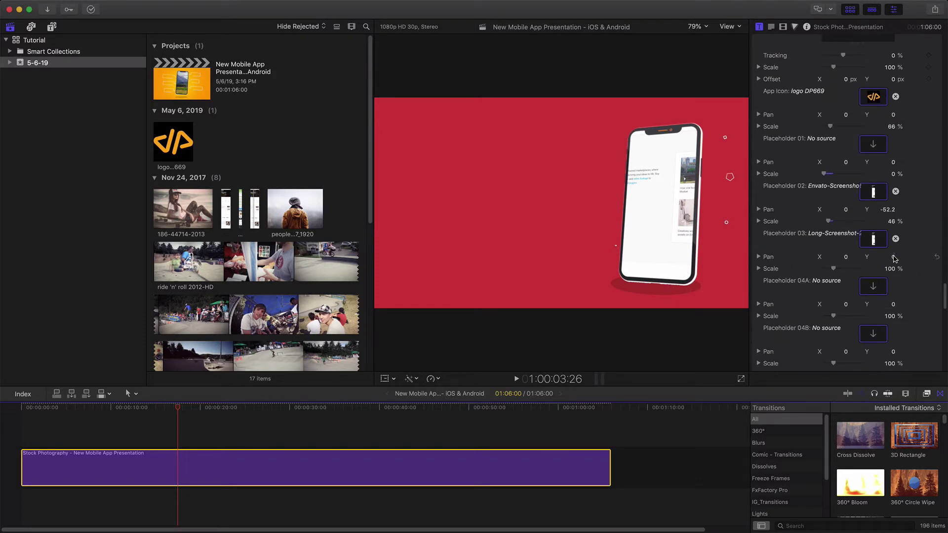
click(891, 269)
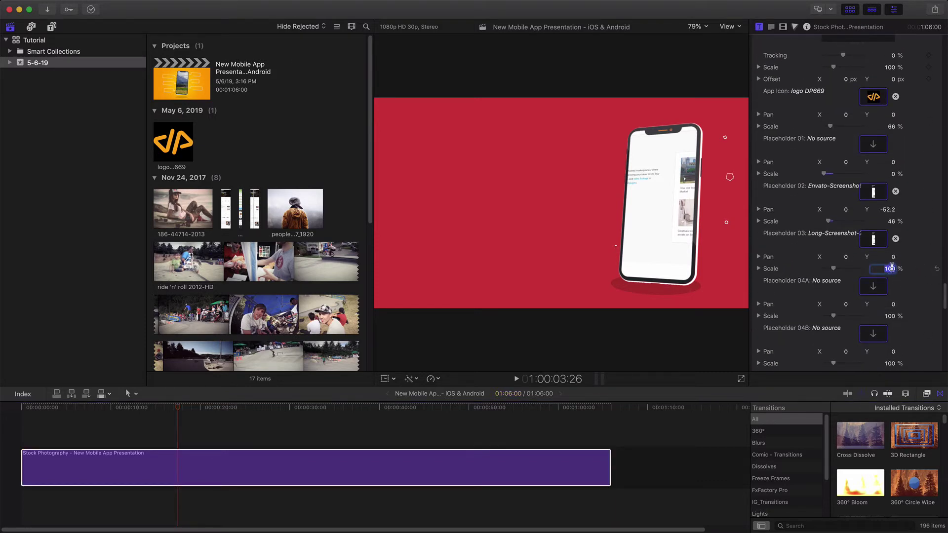
text(46)
key(Return)
drag(894, 256, 894, 281)
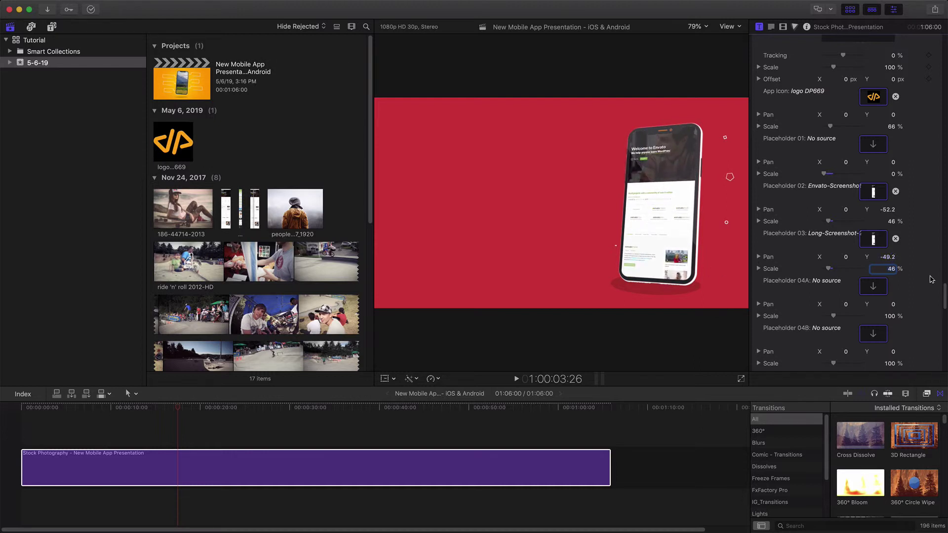
scroll(945, 299, up, 5)
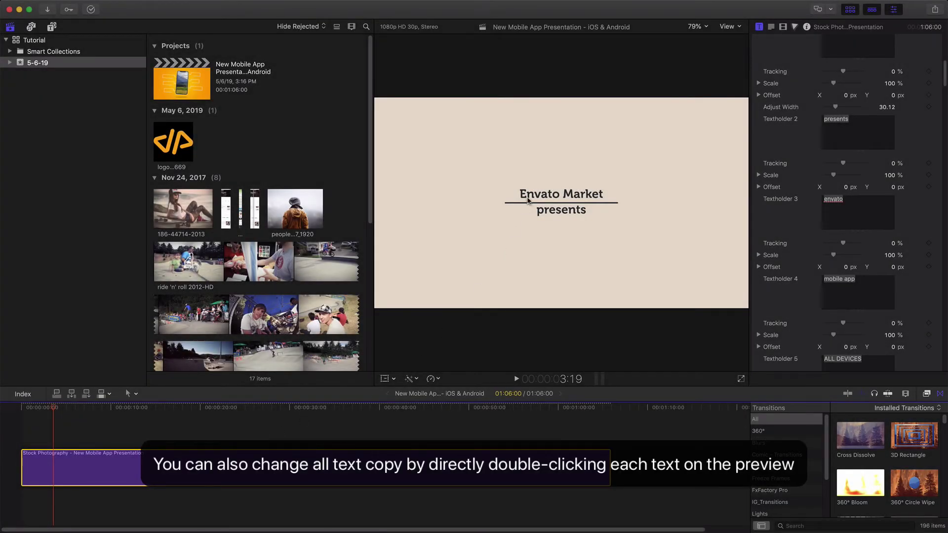
Retype the first title line from 'Envato Market' to 'DigitalProducts669' and select it.
double_click(565, 197)
key(super+a)
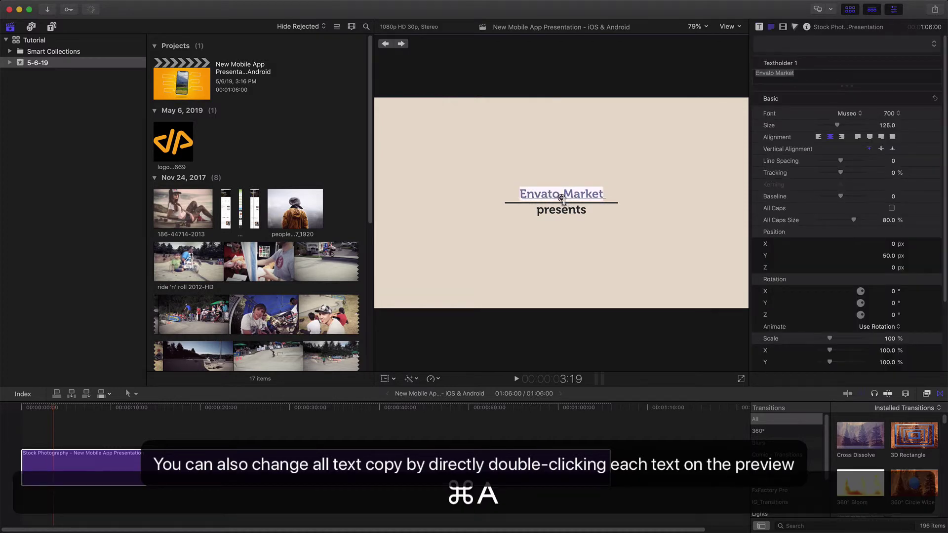
text(Digital)
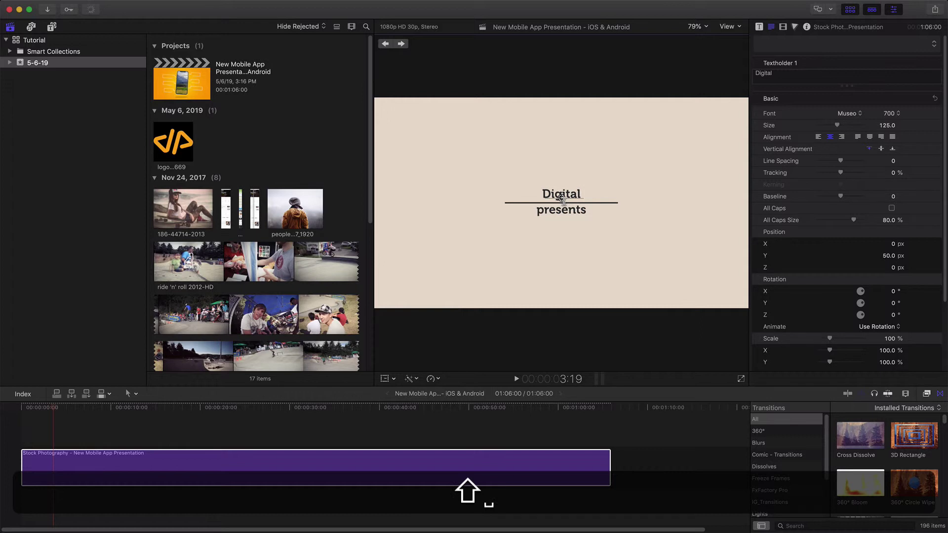
key(shift+BackSpace)
text(Produc)
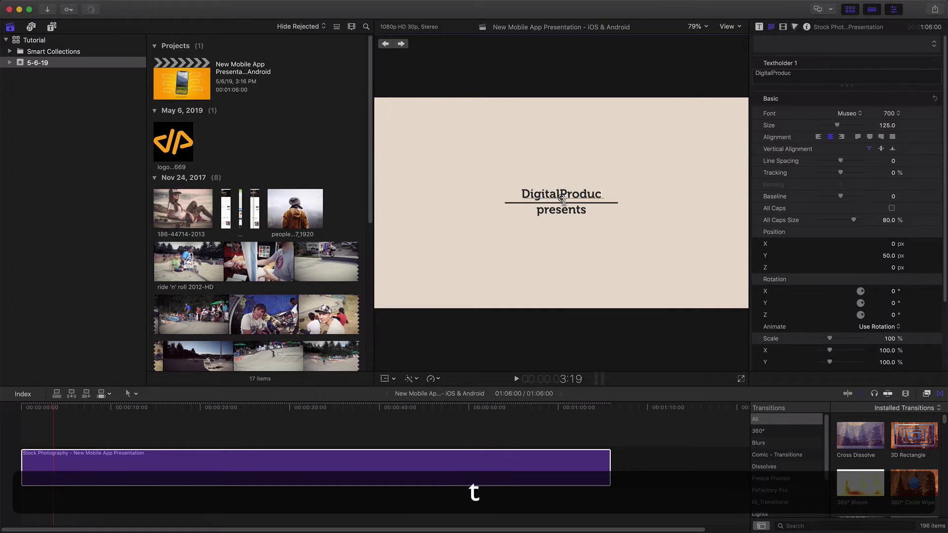
text(ts669)
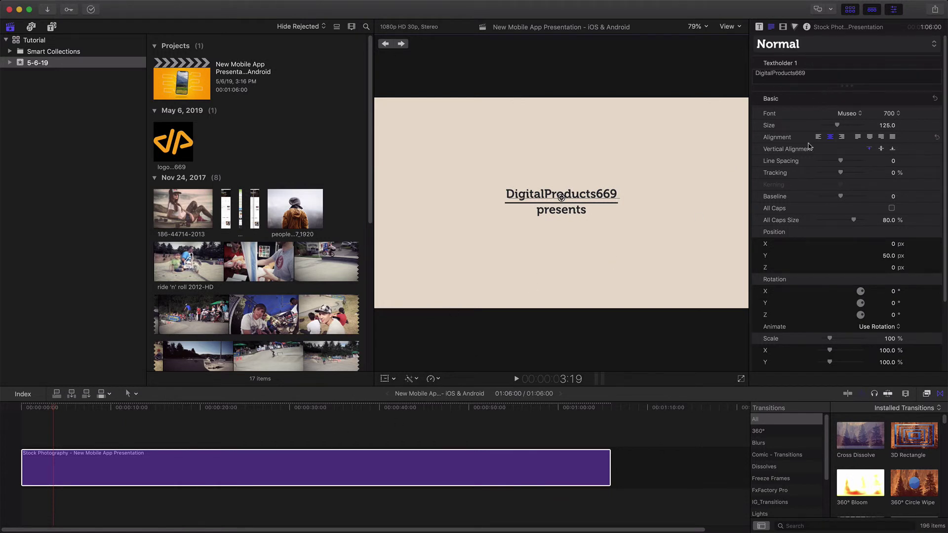
key(super+a)
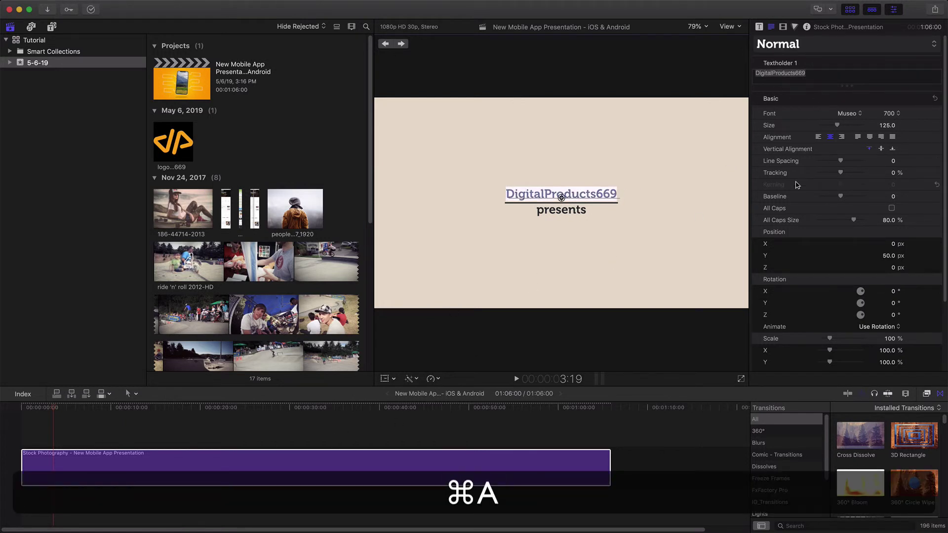
Open the Text inspector's Font list for the Museo 700 title line.
click(849, 114)
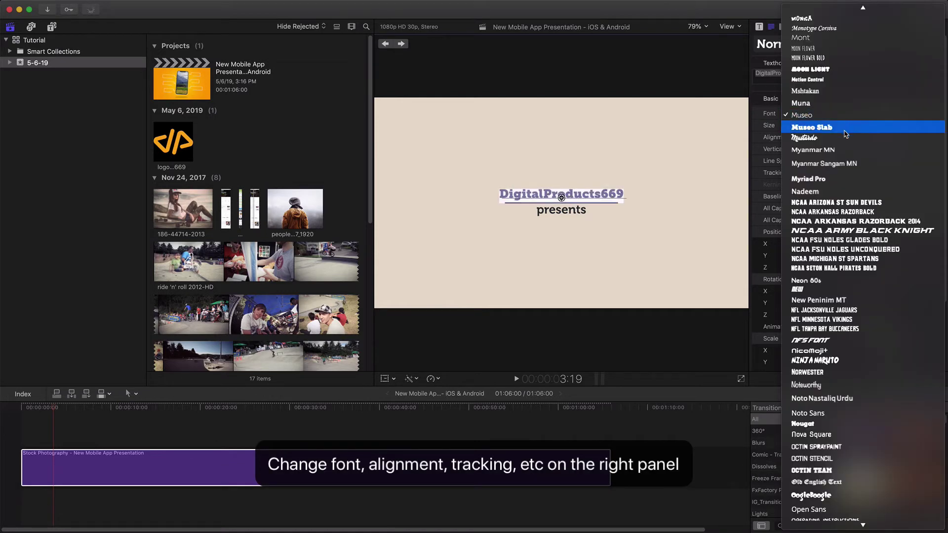